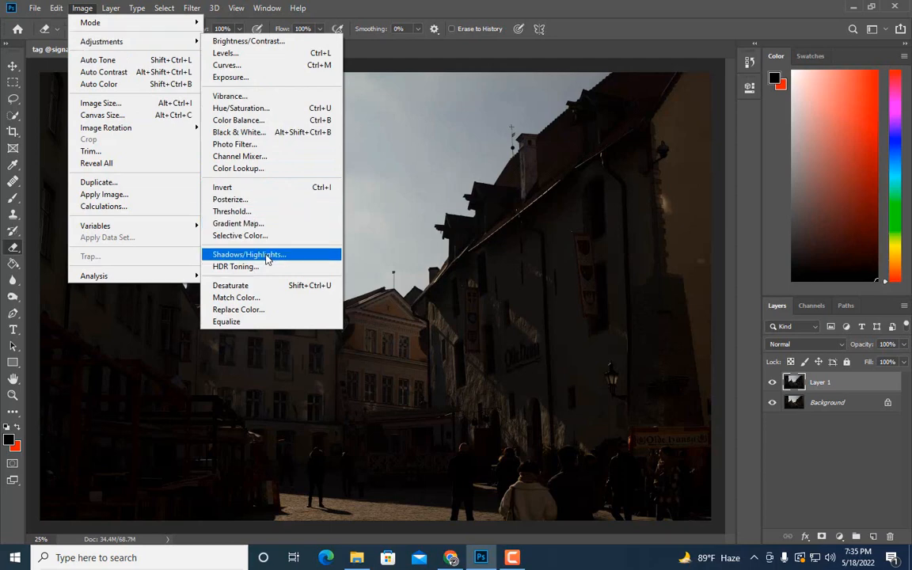
Lighten the dark areas of Layer 1 with a Shadows/Highlights adjustment, setting the shadows amount to 27%
click(250, 254)
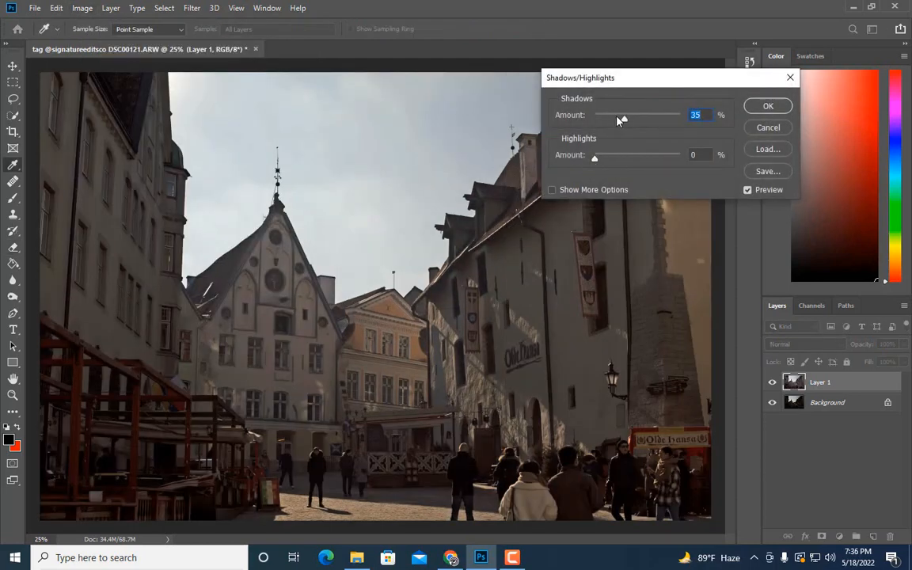
drag(622, 119, 617, 121)
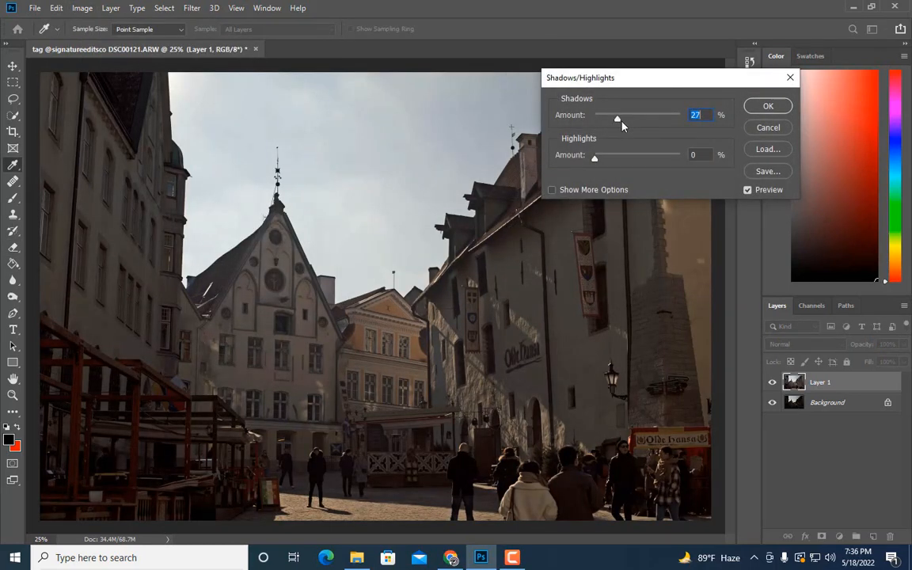
click(758, 106)
key(e)
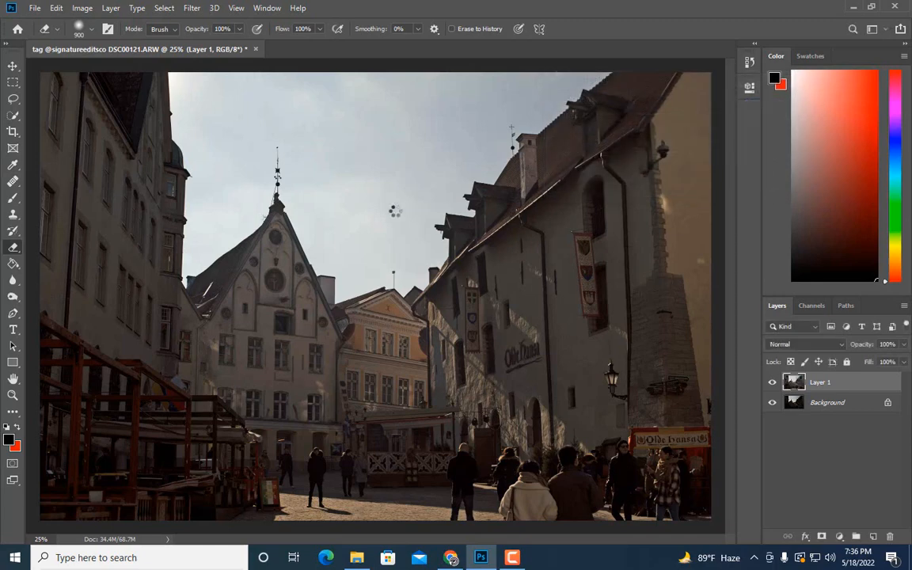
Duplicate Layer 1 and apply Brightness/Contrast to the copy with brightness 78 and contrast 28
key(ctrl+j)
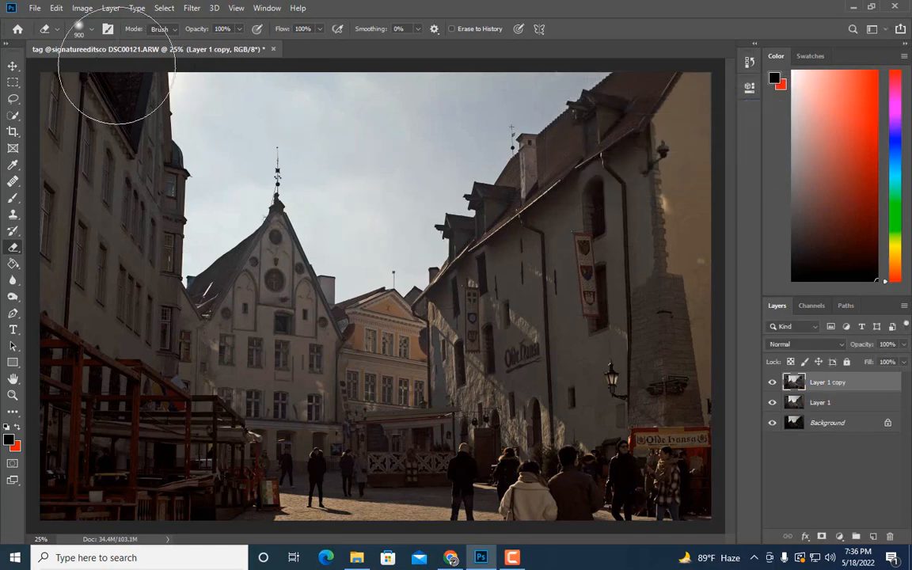
click(82, 11)
mouse_move(103, 41)
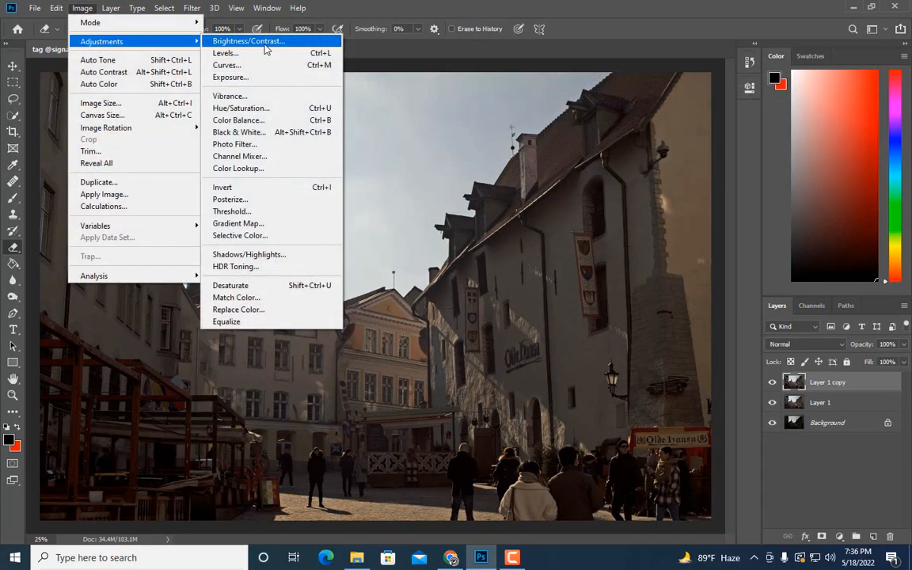
click(266, 45)
drag(646, 57, 679, 59)
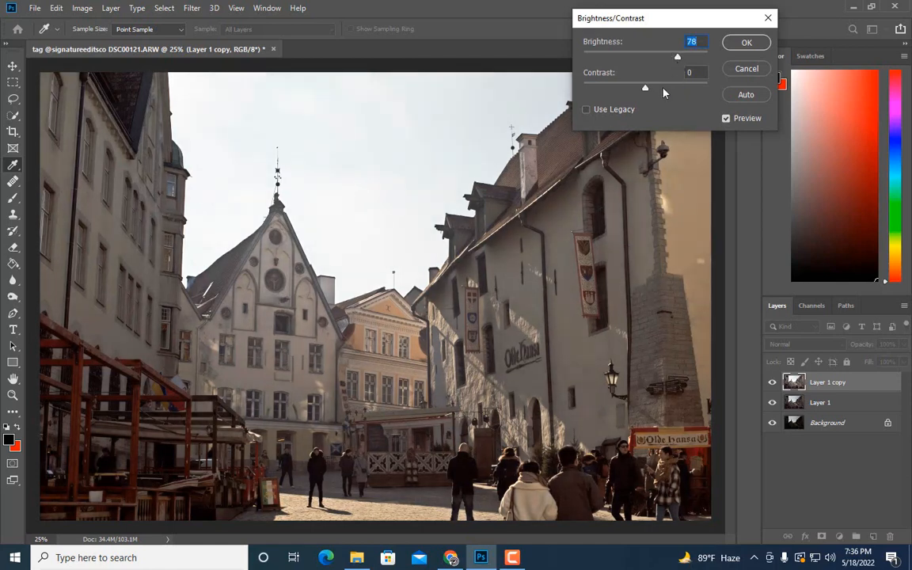
drag(646, 88, 656, 91)
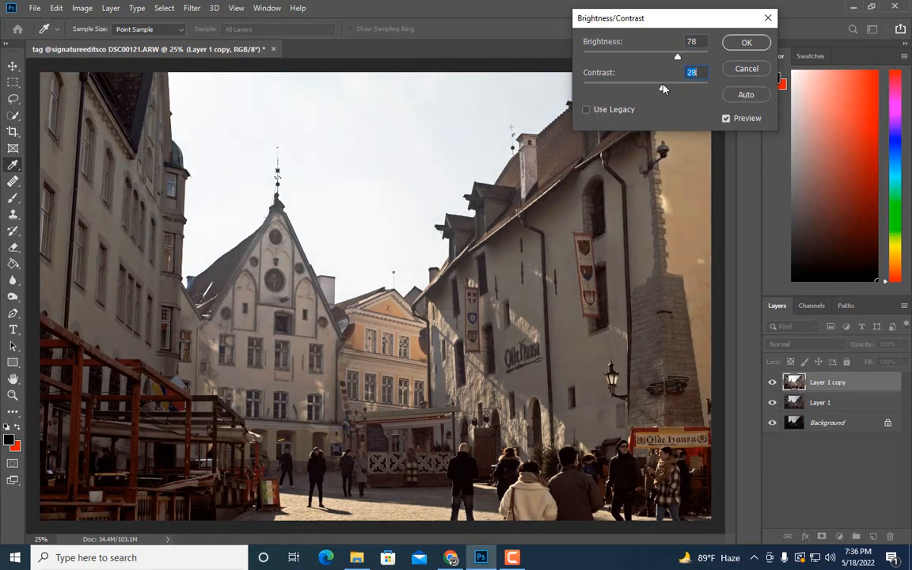
click(755, 48)
key(e)
Compare the photo with and without the brightened layer copy by toggling its visibility
click(773, 383)
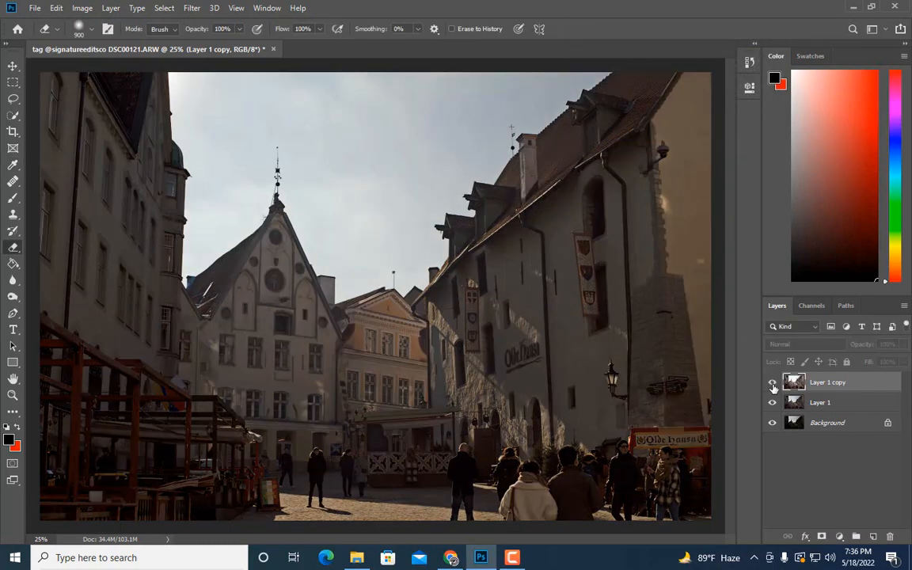
click(773, 384)
click(773, 384)
click(772, 383)
click(773, 383)
click(773, 383)
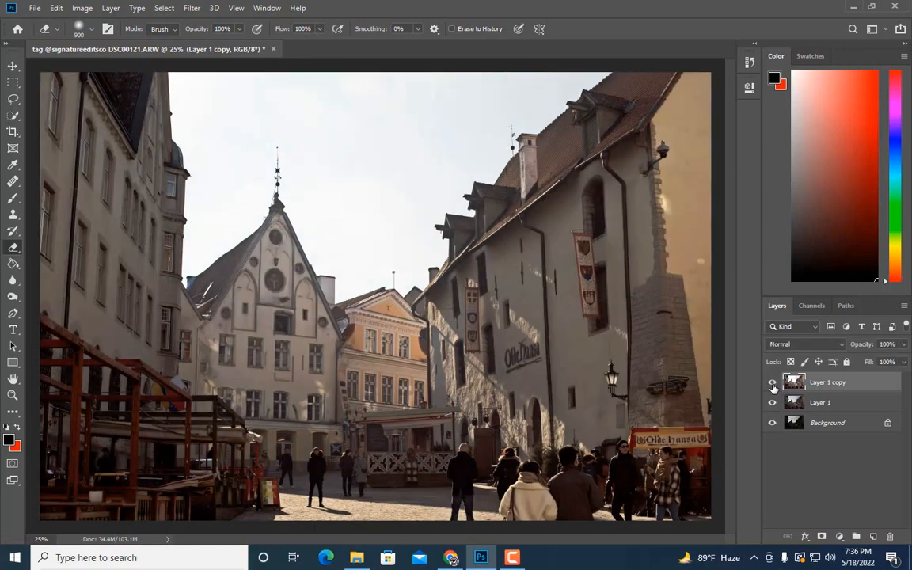
drag(467, 325, 495, 412)
key(ctrl+z)
key(ctrl+minus)
click(773, 383)
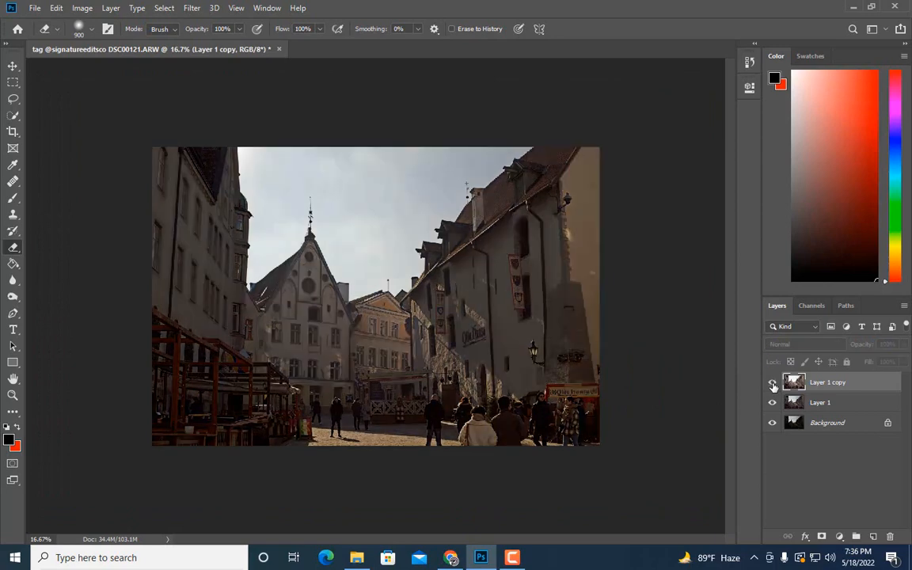
click(773, 383)
Duplicate the brightened layer and apply Shadows/Highlights to the copy with a shadows amount of 20%
key(ctrl+j)
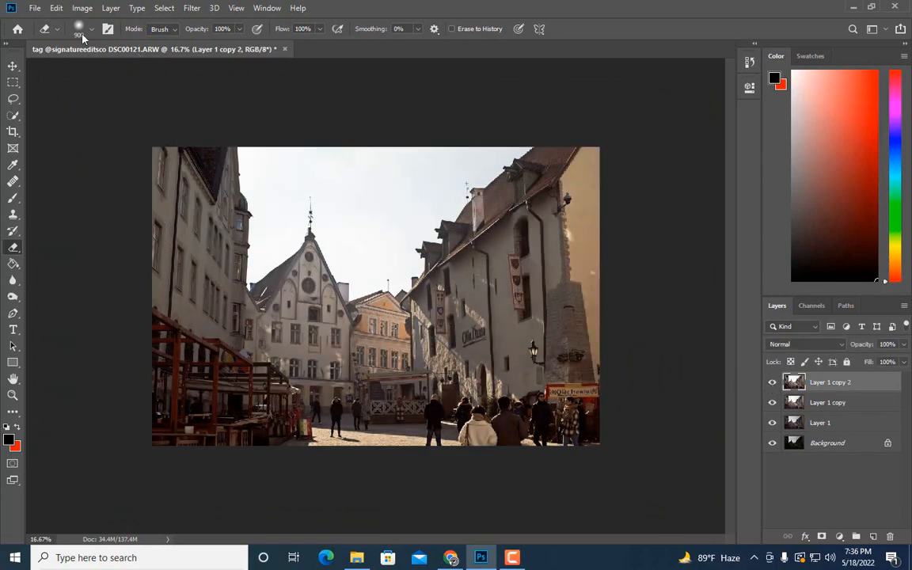
click(82, 8)
mouse_move(103, 41)
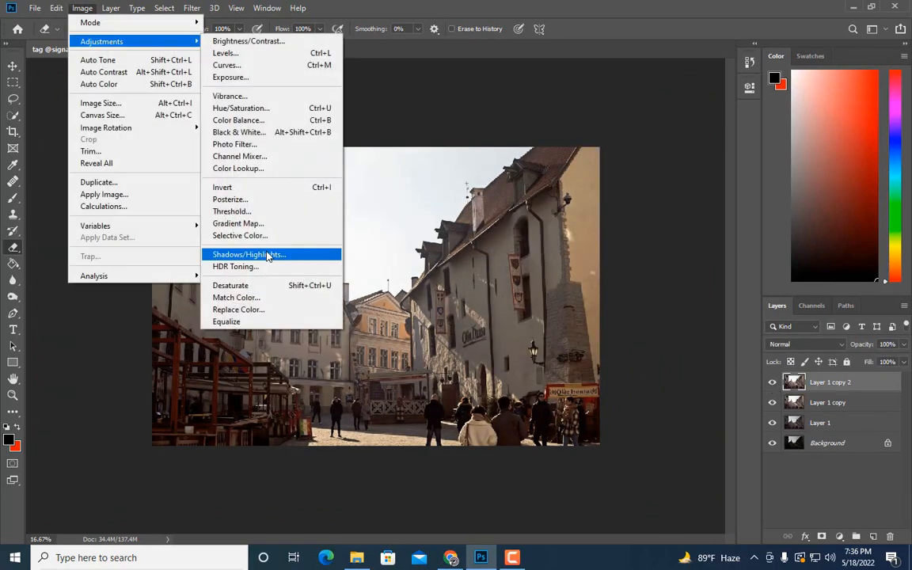
click(269, 255)
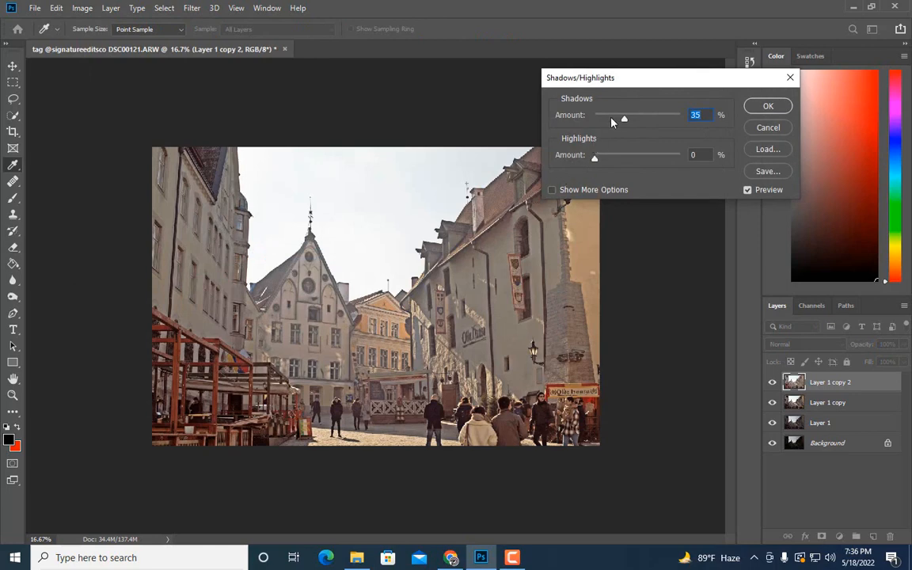
drag(612, 121, 613, 121)
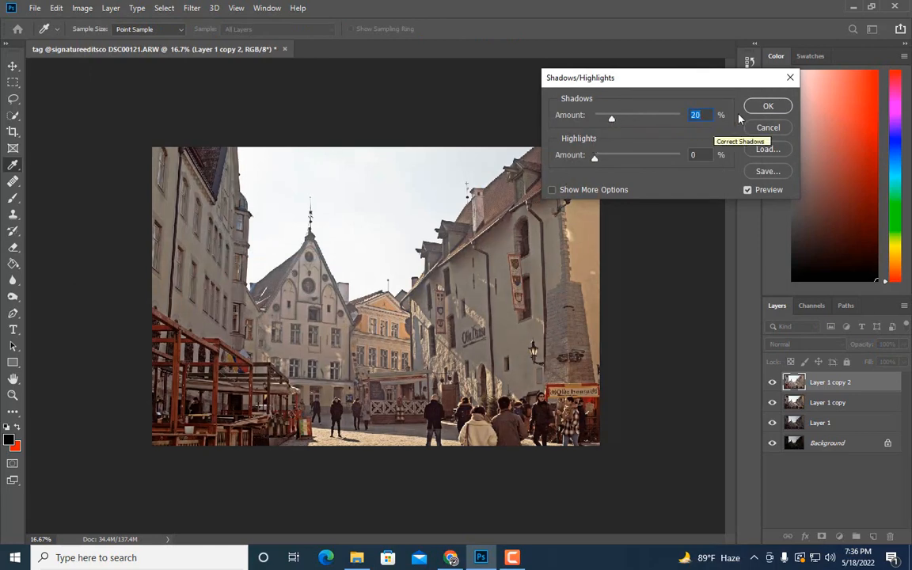
click(767, 106)
key(e)
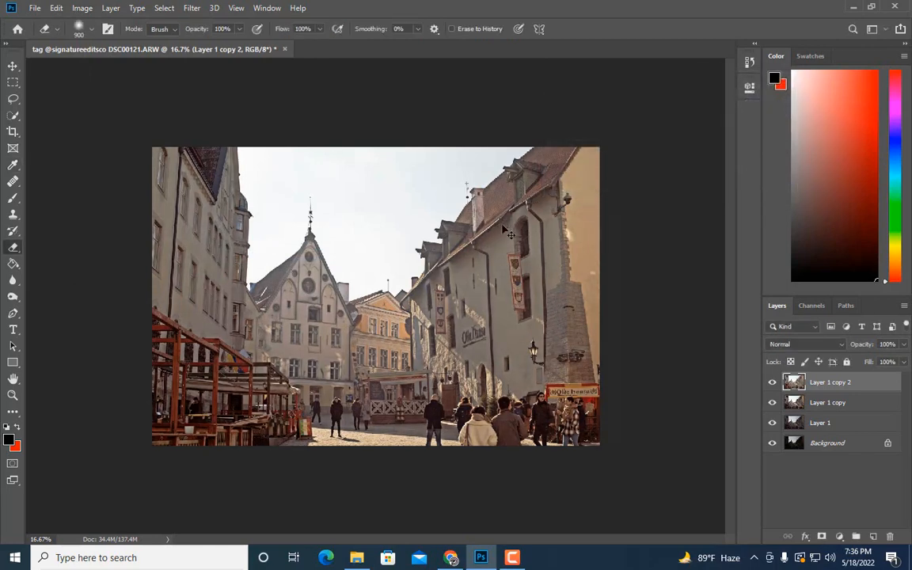
Duplicate the top layer and apply Selective Color to the copy, setting Black to 15% for the Neutrals
key(ctrl+plus)
key(ctrl+j)
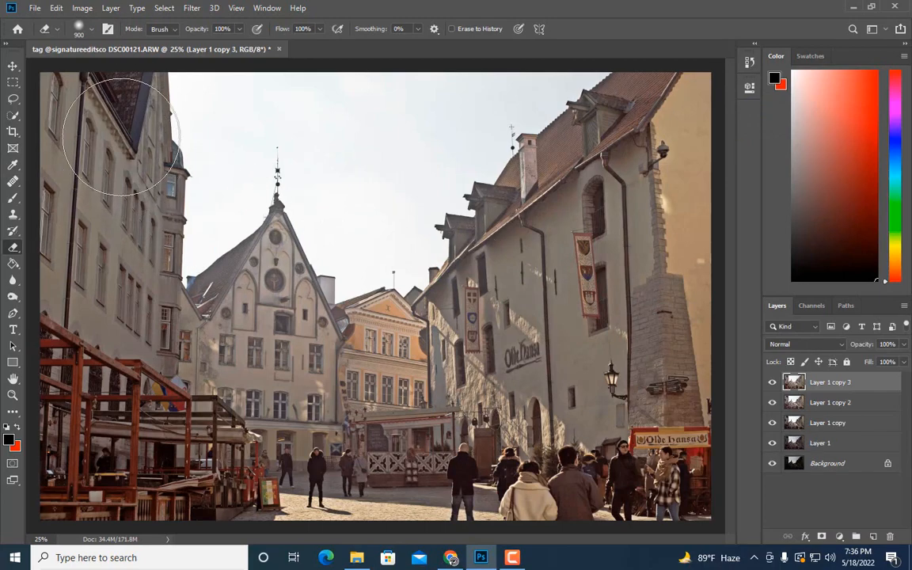
click(83, 8)
mouse_move(101, 41)
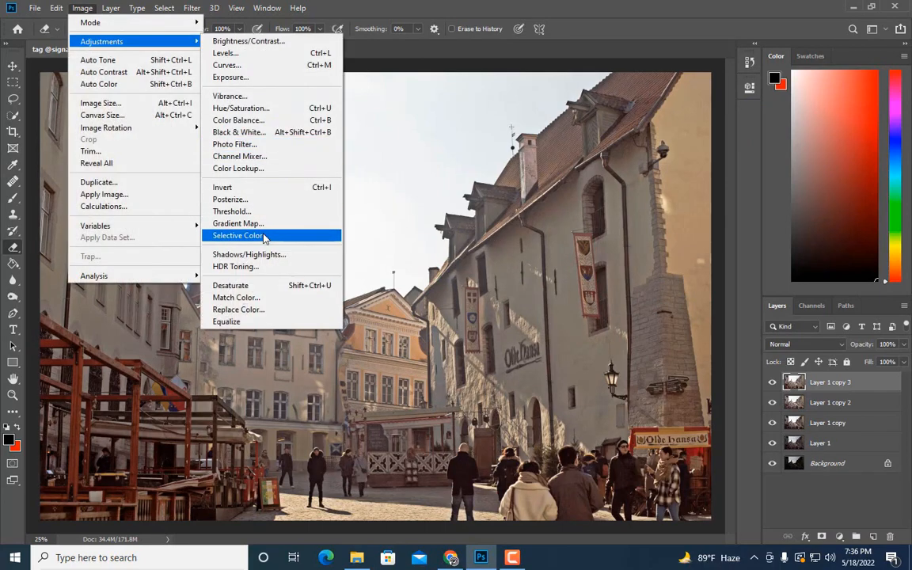
click(240, 215)
click(585, 107)
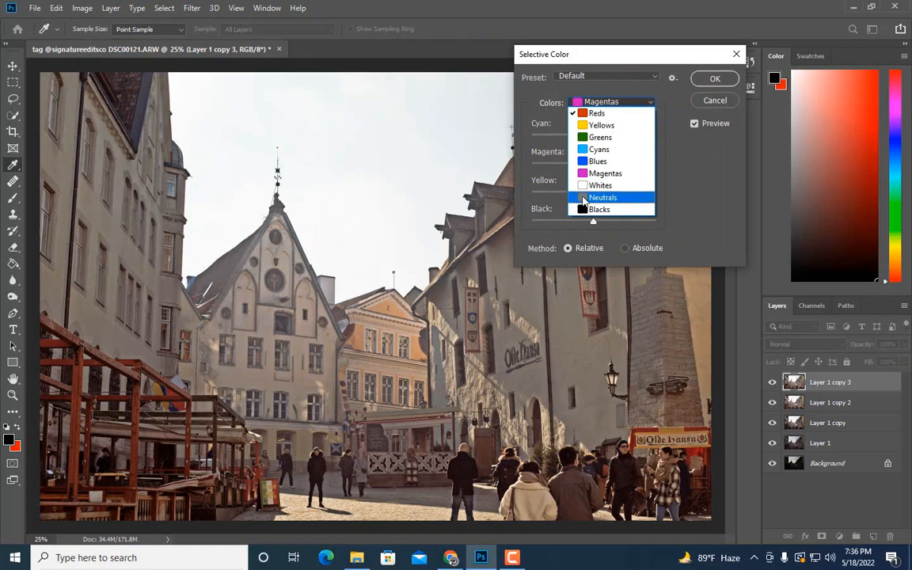
click(638, 197)
text(15)
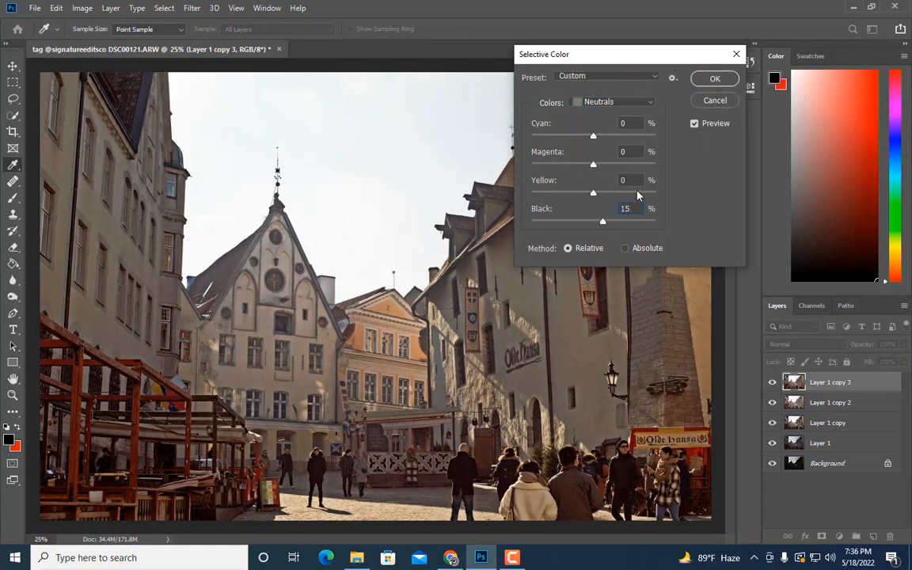
click(714, 80)
key(e)
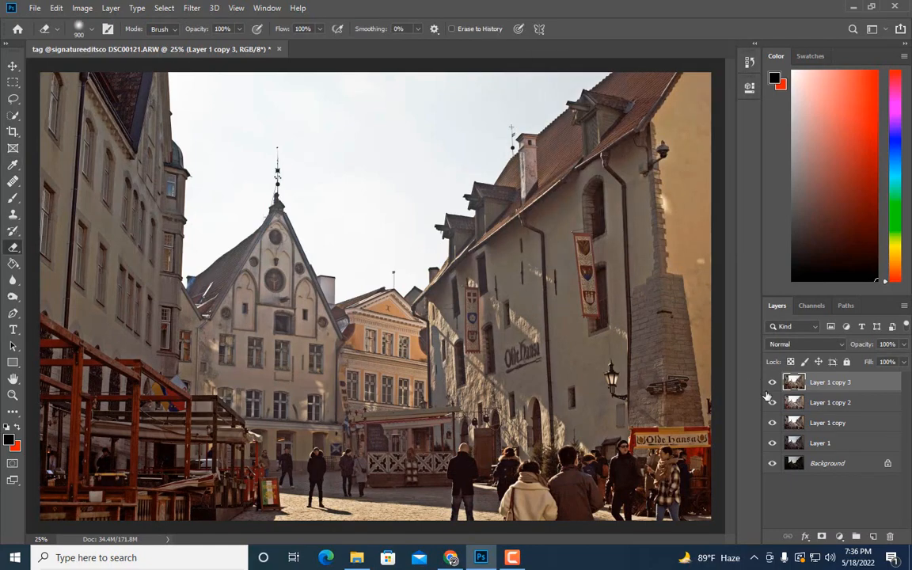
Hide Layer 1, Layer 1 copy and Layer 1 copy 2, and compare Layer 1 copy 3 with the background
drag(774, 425, 774, 429)
click(773, 384)
click(774, 384)
click(774, 384)
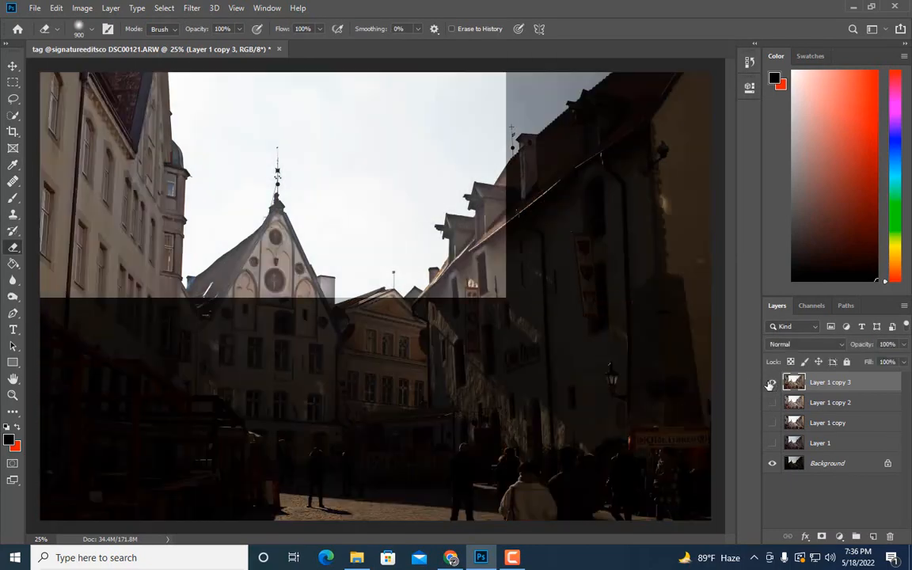
click(774, 384)
Duplicate Layer 1 copy 3 and apply a Curves adjustment with points at input 125, output 103 and input 180, output 176
key(ctrl+j)
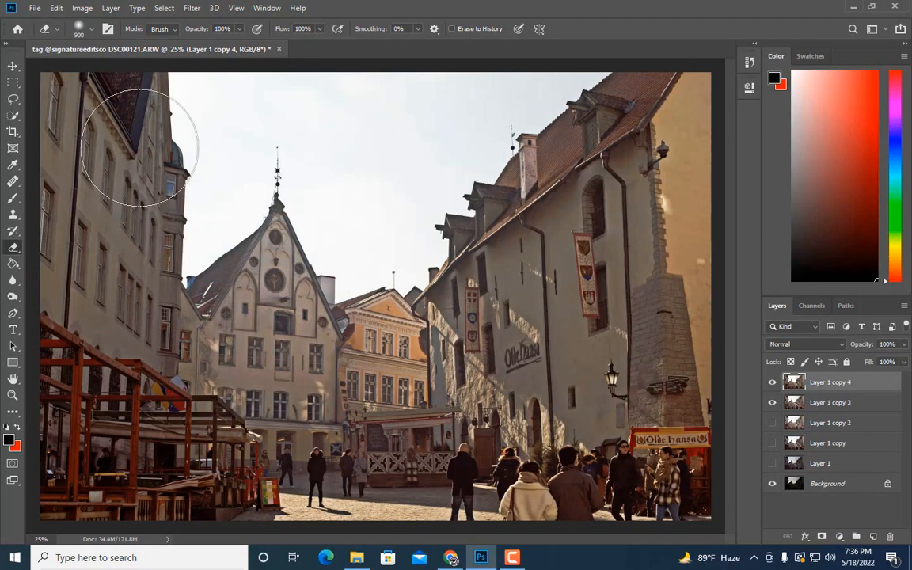
click(84, 10)
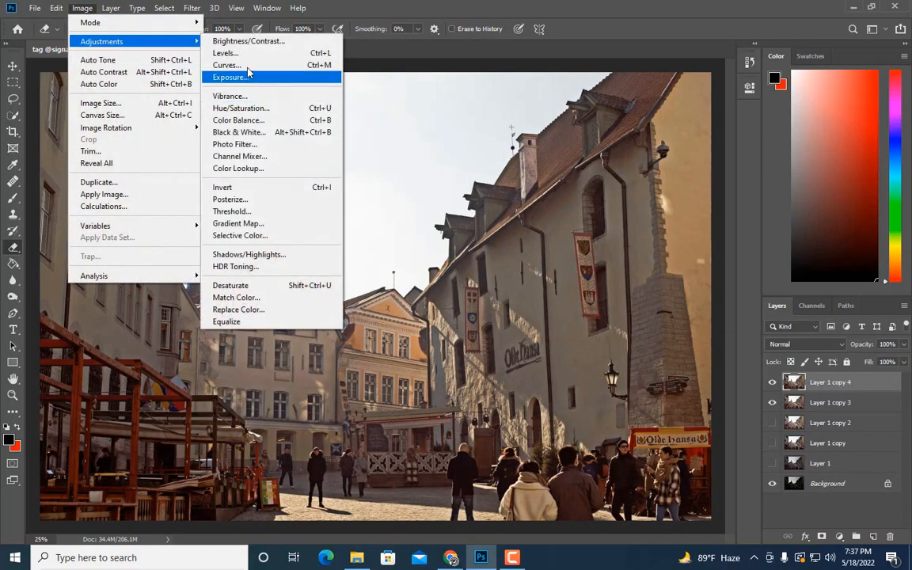
click(238, 65)
drag(572, 210, 571, 224)
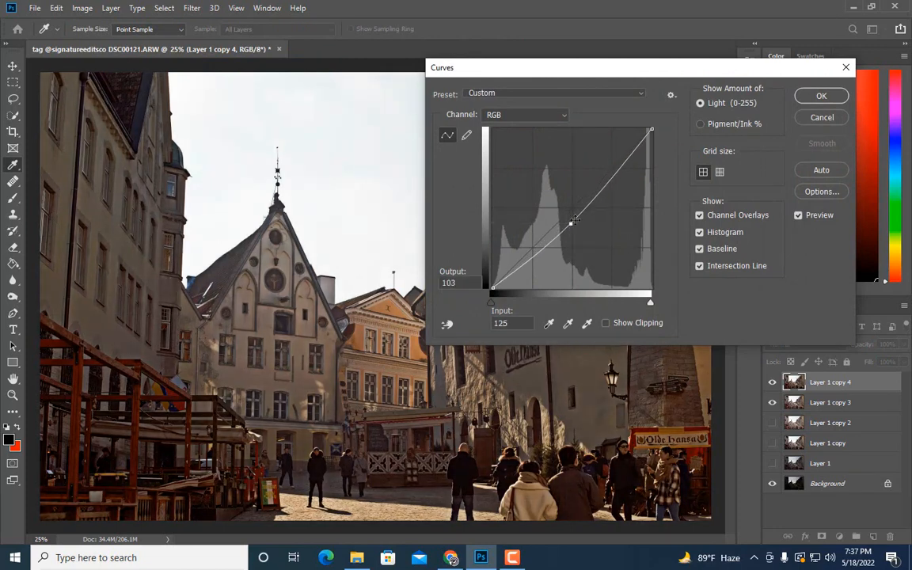
drag(603, 184, 605, 178)
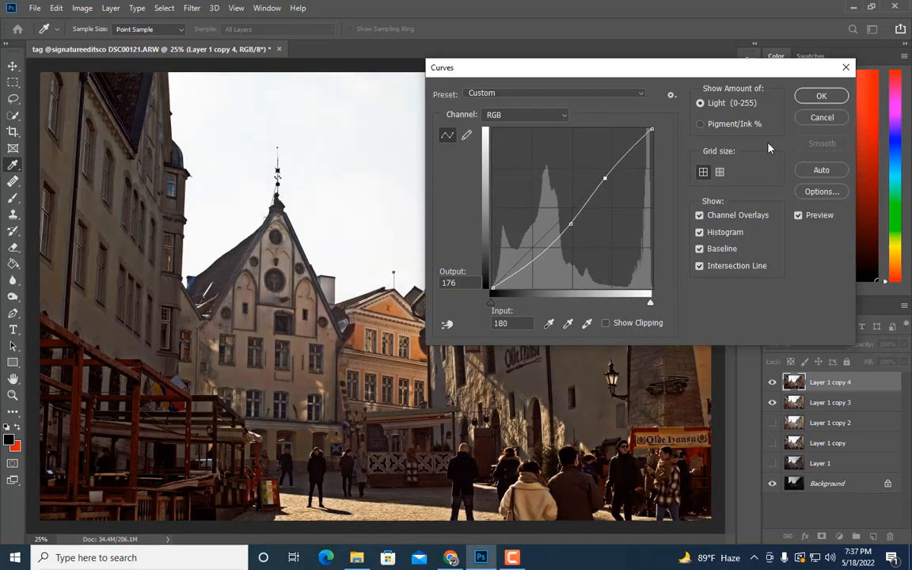
click(820, 96)
key(e)
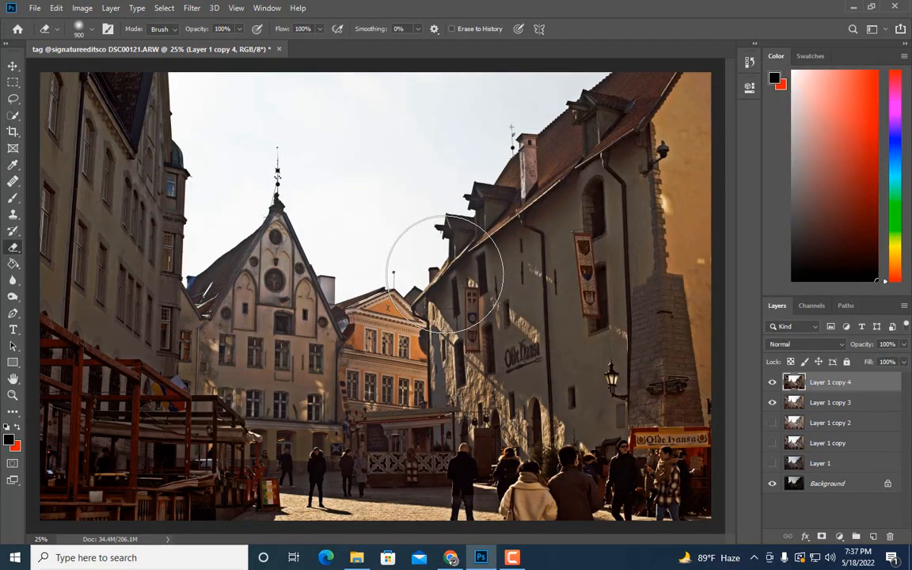
Erase part of the darkened top layer over the street and people in the foreground, and compare it with the layer below
key(ctrl+minus)
click(772, 383)
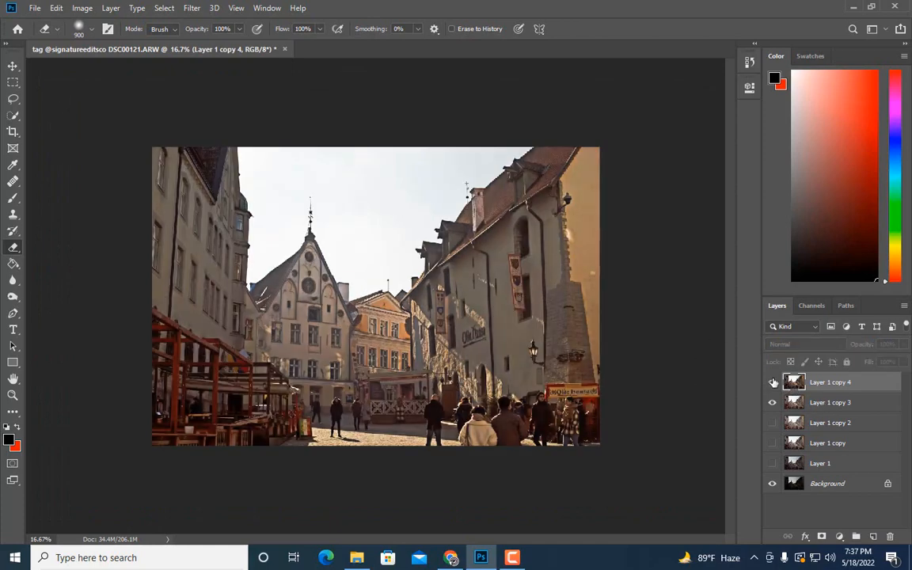
click(773, 382)
mouse_move(551, 440)
mouse_down()
mouse_move(486, 441)
mouse_move(471, 427)
mouse_move(576, 438)
mouse_move(248, 451)
mouse_move(257, 425)
mouse_move(172, 402)
mouse_move(157, 361)
mouse_move(263, 409)
mouse_move(200, 440)
mouse_move(312, 437)
mouse_move(335, 428)
mouse_move(335, 444)
mouse_move(404, 455)
mouse_move(380, 436)
mouse_move(431, 456)
mouse_move(443, 446)
mouse_move(424, 424)
mouse_move(487, 448)
mouse_move(529, 455)
mouse_move(569, 444)
mouse_move(631, 452)
mouse_up()
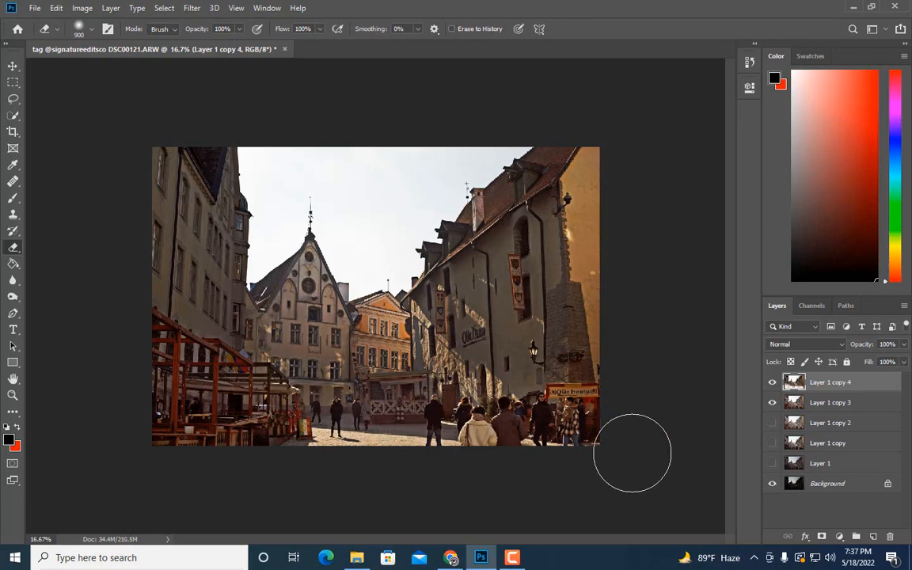
click(772, 384)
click(772, 384)
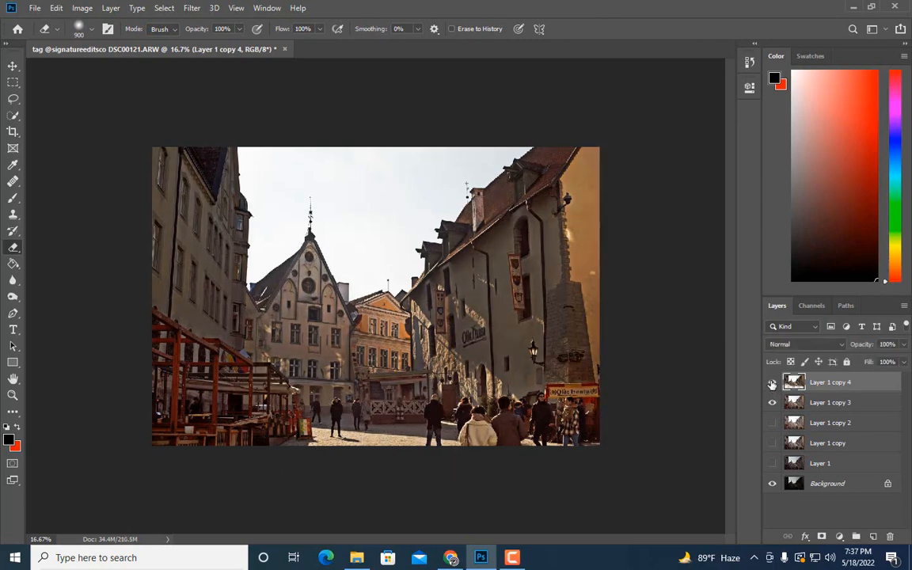
click(772, 385)
click(772, 384)
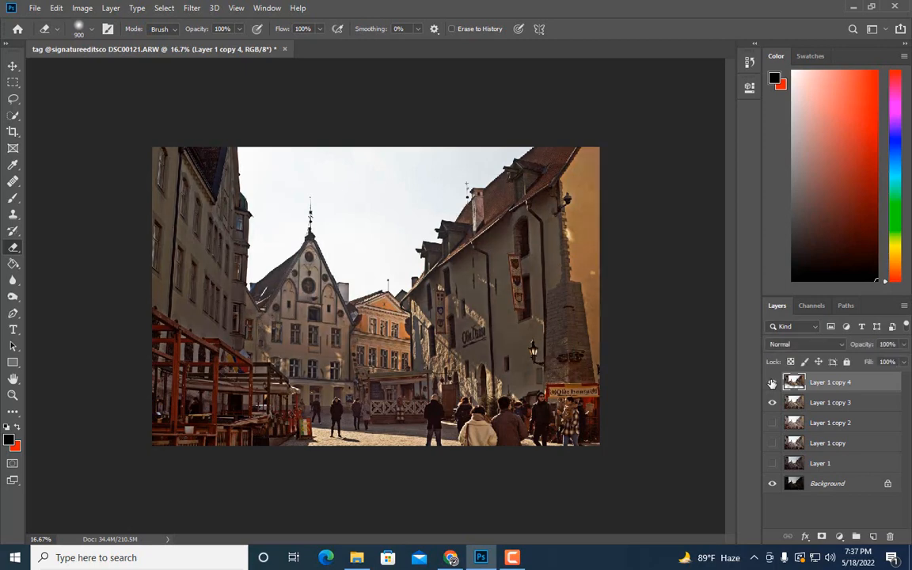
Merge Layer 1 copy 4 with Layer 1 copy 3 and duplicate the merged layer
right_click(838, 403)
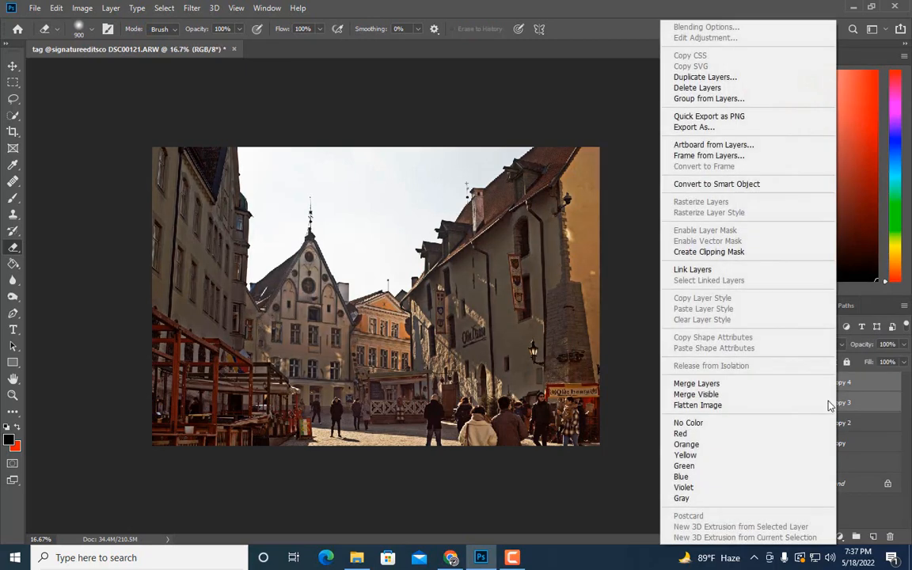
click(740, 383)
key(ctrl+j)
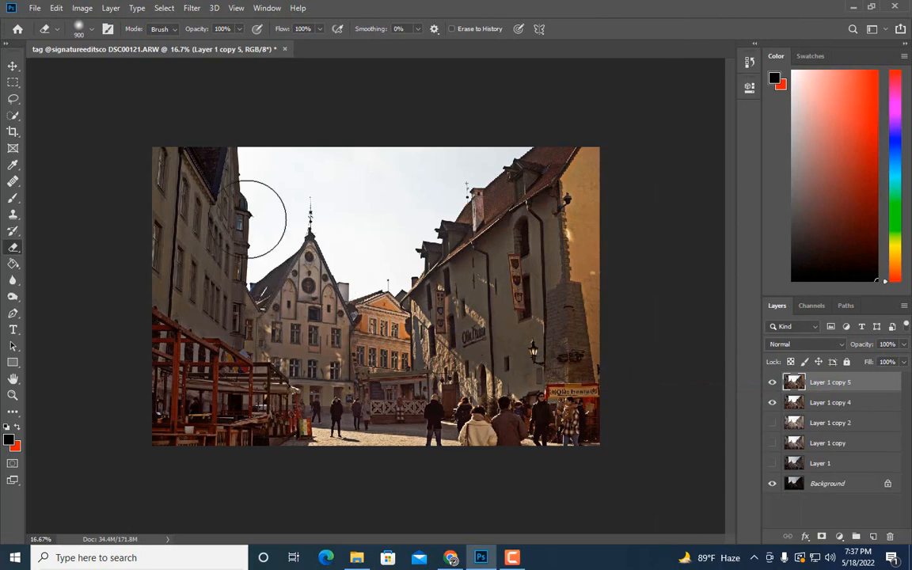
Apply a Curves adjustment to Layer 1 copy 5, lowering the midtone point at input 128 to an output of about 105
click(82, 9)
mouse_move(91, 41)
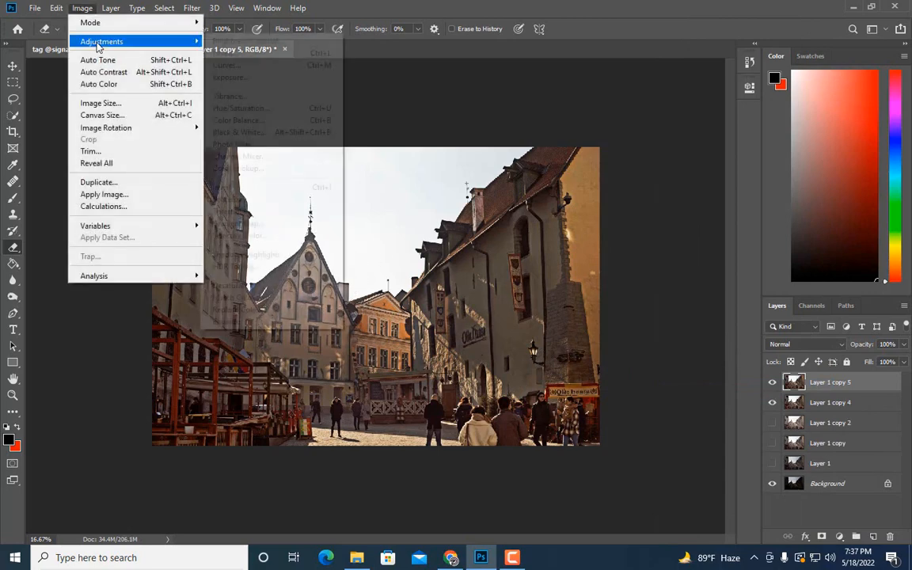
click(236, 67)
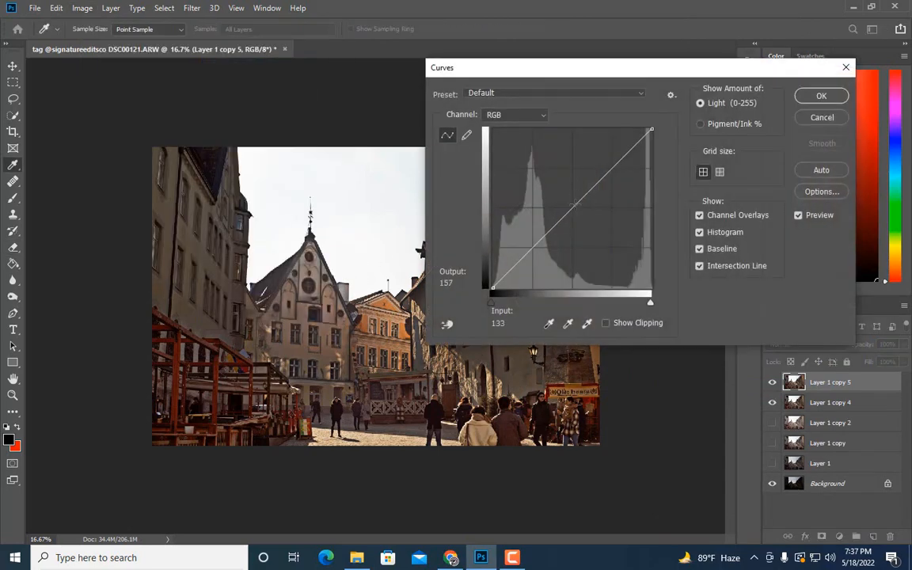
click(572, 214)
key(Down)
key(Down)
key(Down)
key(Down)
key(Down)
key(Down)
key(Down)
key(Down)
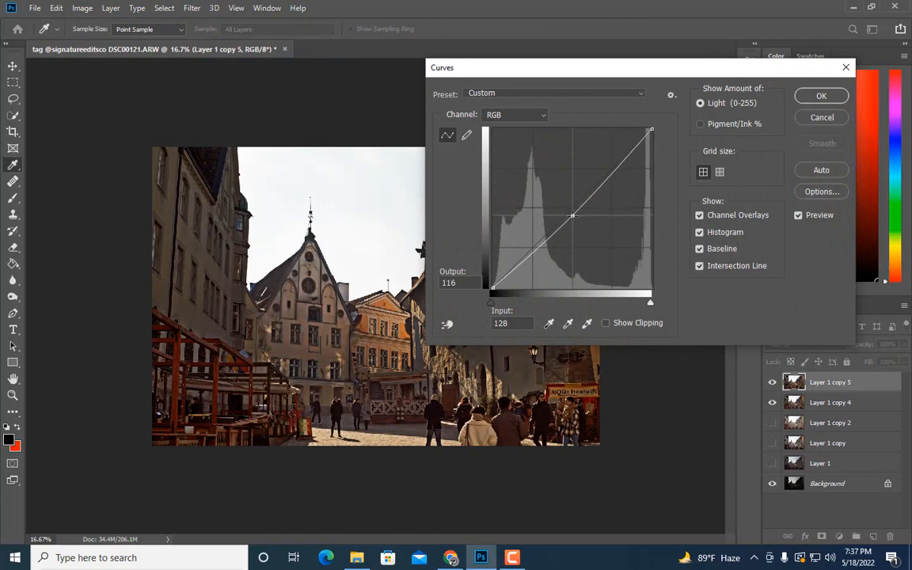
key(Down)
key(Down)
key(Down)
key(Down)
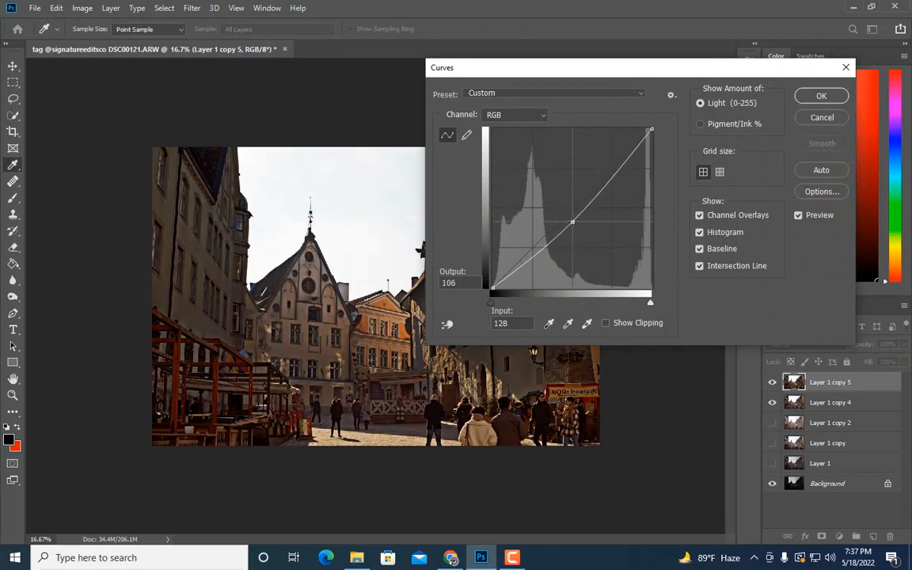
click(800, 96)
key(e)
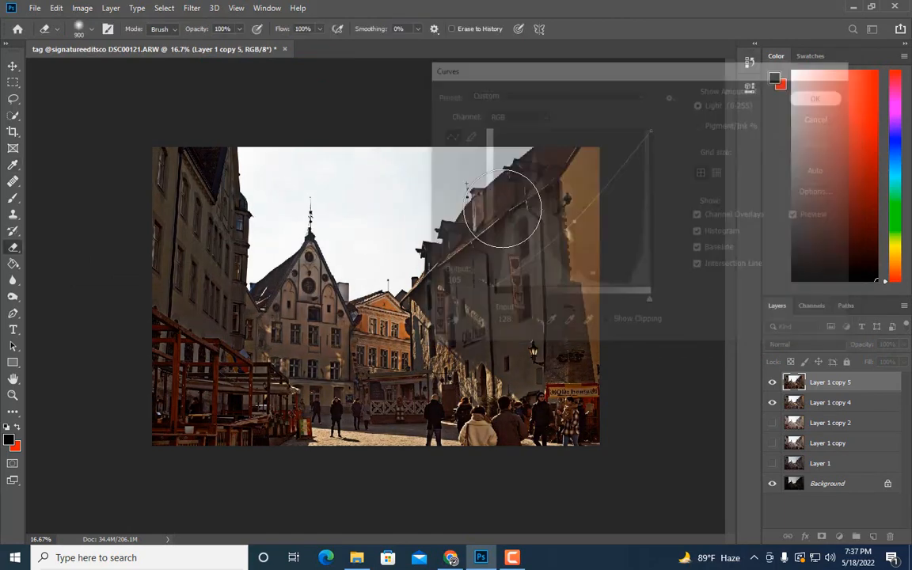
Duplicate Layer 1 copy 5 and apply Shadows/Highlights with Shadows at 11% and Highlights at 44%
key(ctrl+j)
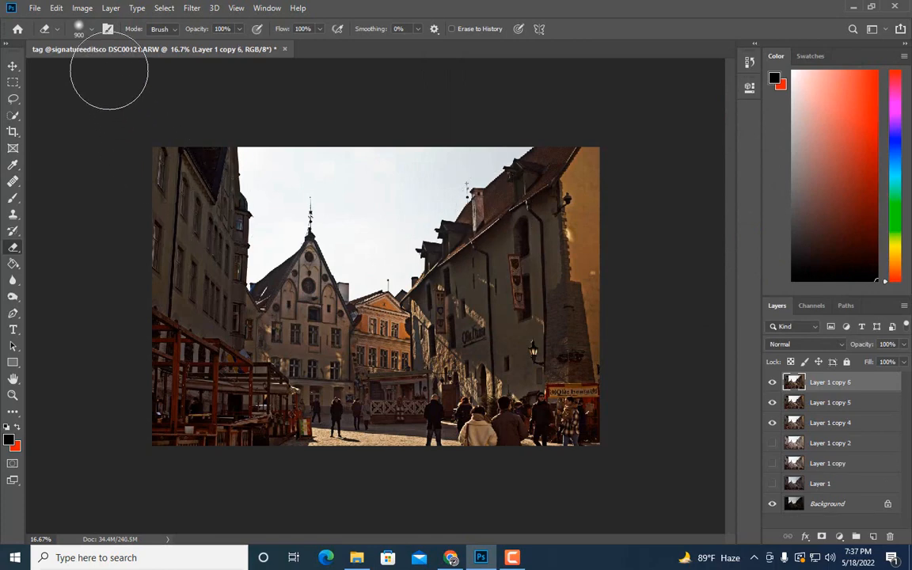
click(82, 7)
mouse_move(103, 42)
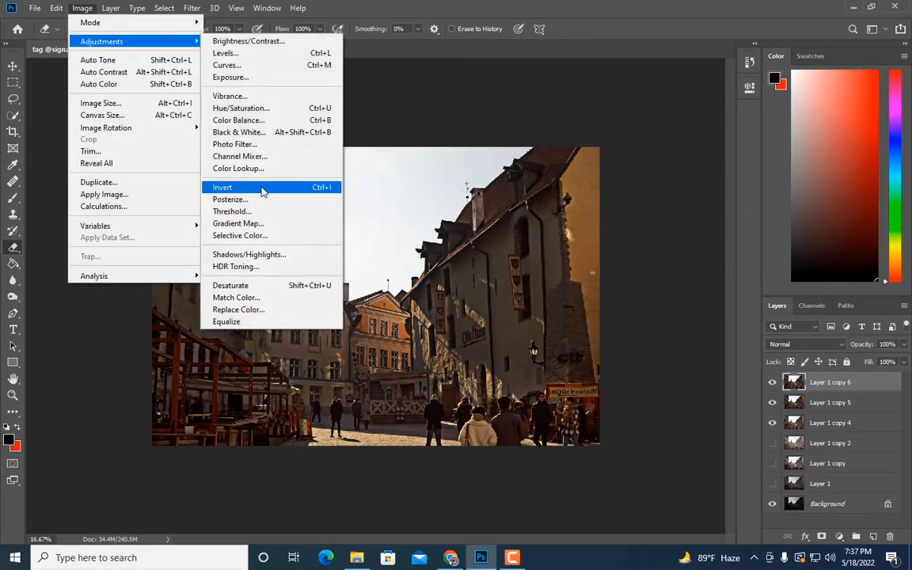
click(275, 253)
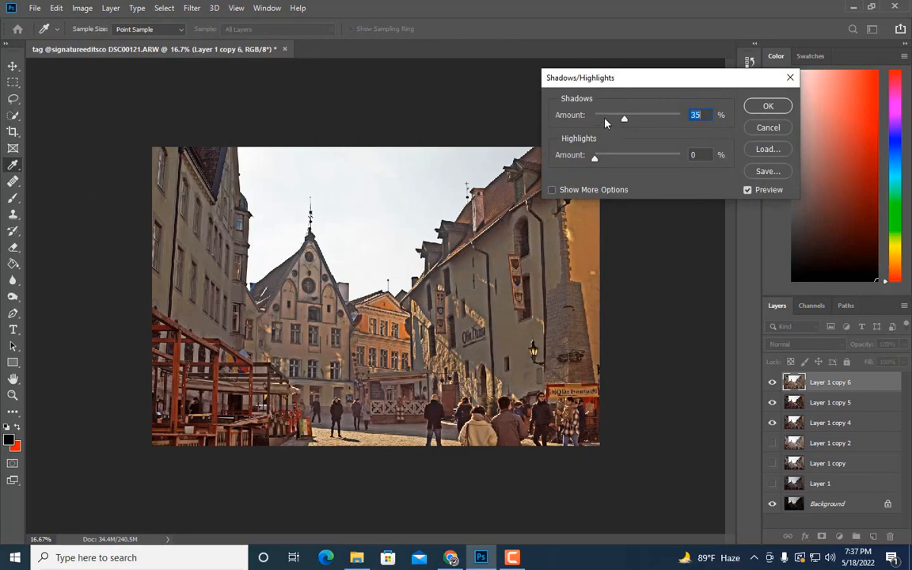
click(605, 120)
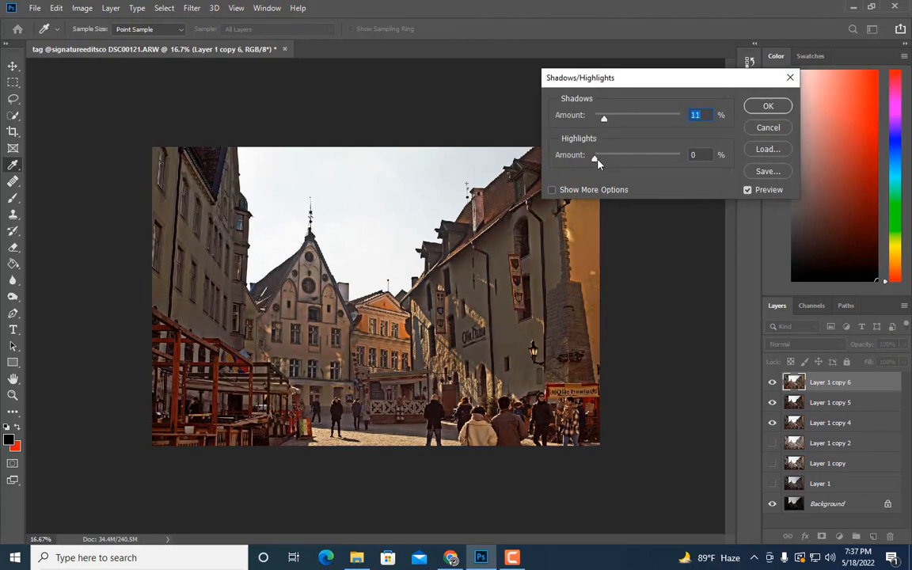
drag(597, 159, 632, 161)
key(ctrl+plus)
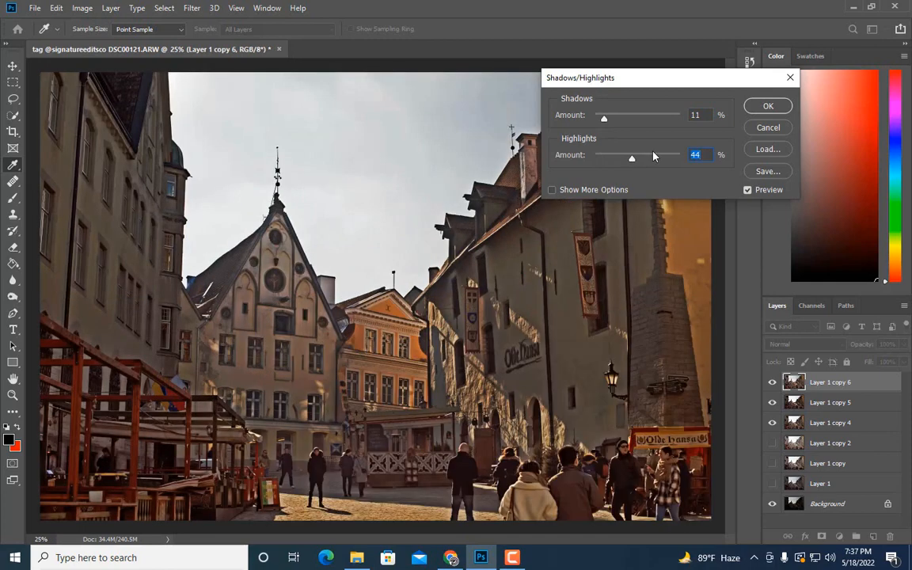
click(769, 106)
key(e)
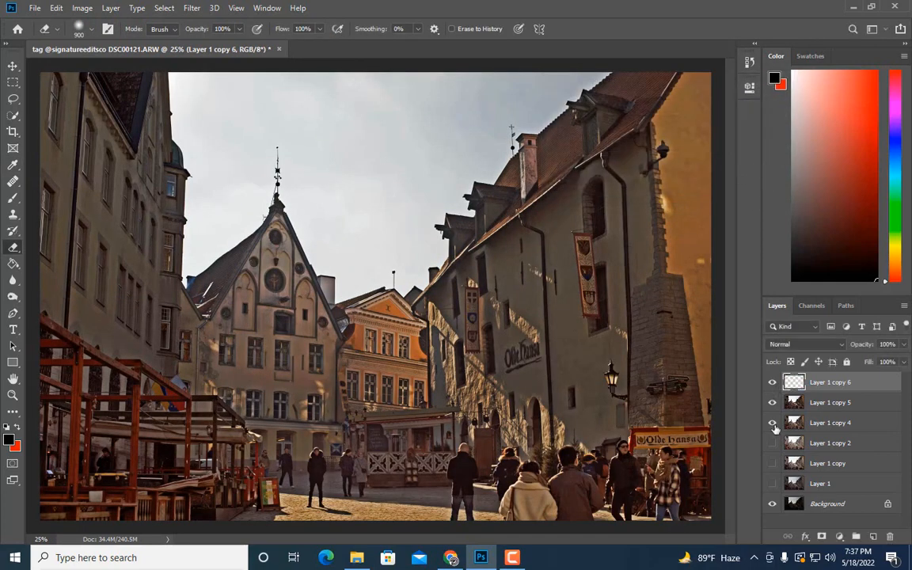
Hide Layer 1 copy 5 and Layer 1 copy 4, and compare Layer 1 copy 6 with the background
click(772, 383)
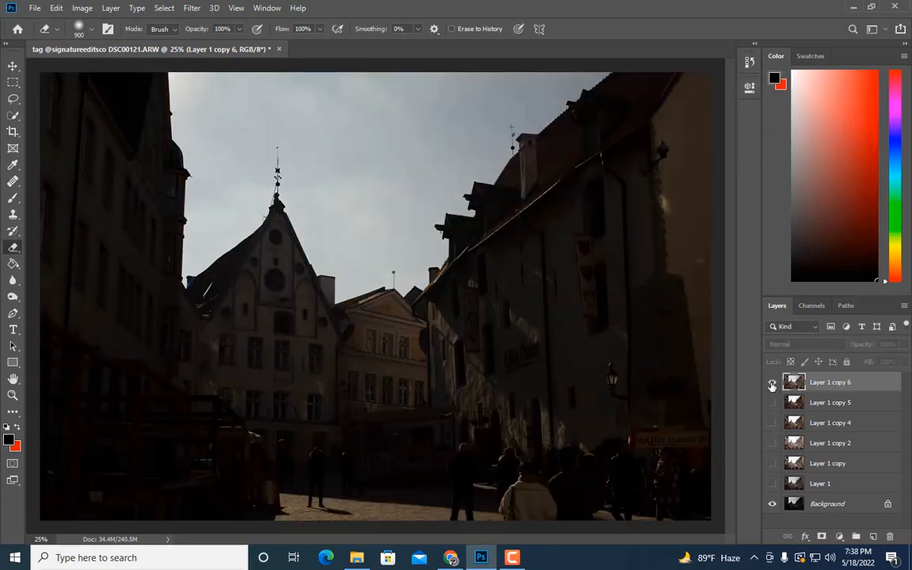
click(772, 383)
key(ctrl+minus)
key(ctrl+minus)
click(772, 384)
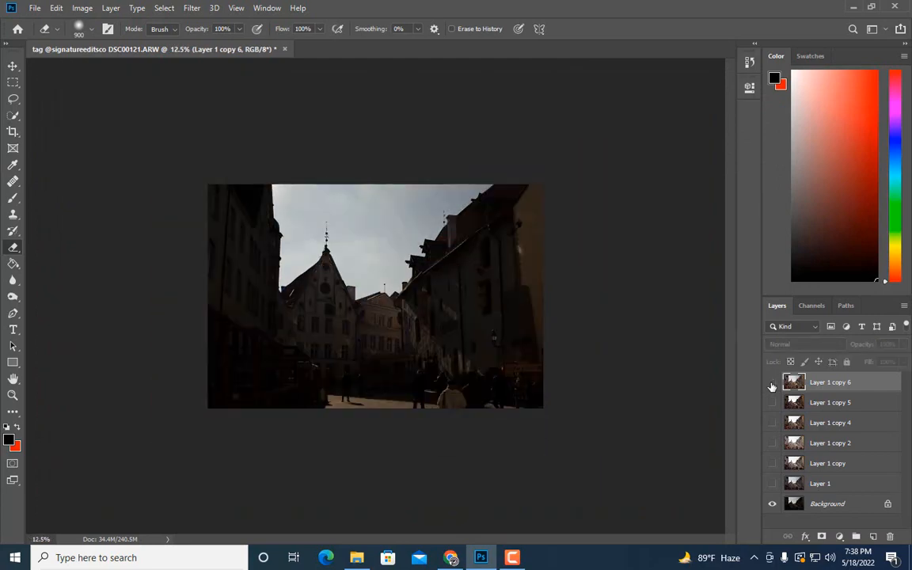
click(772, 383)
Duplicate Layer 1 copy 6 and start a Selective Color adjustment with Black at 5% for the Blacks
key(ctrl+j)
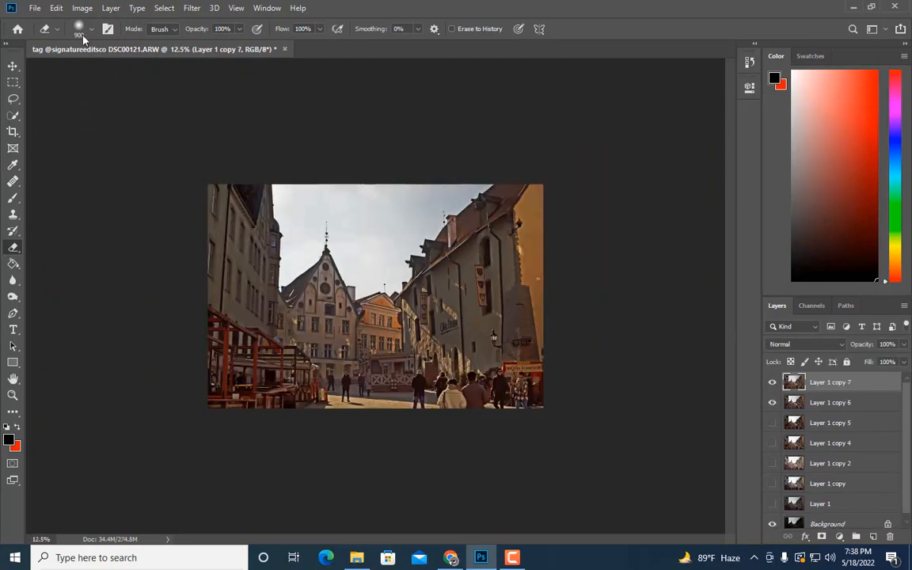
click(81, 9)
mouse_move(107, 41)
click(254, 235)
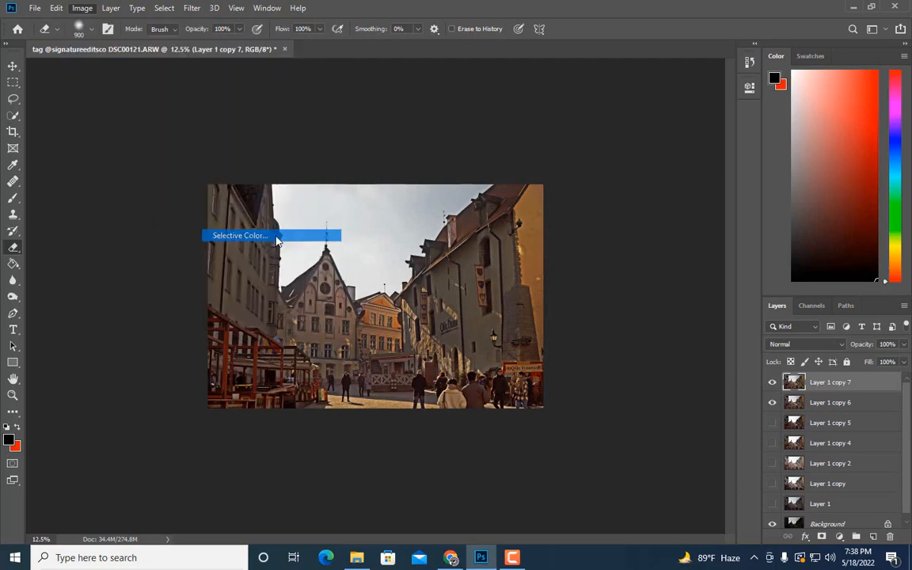
click(578, 102)
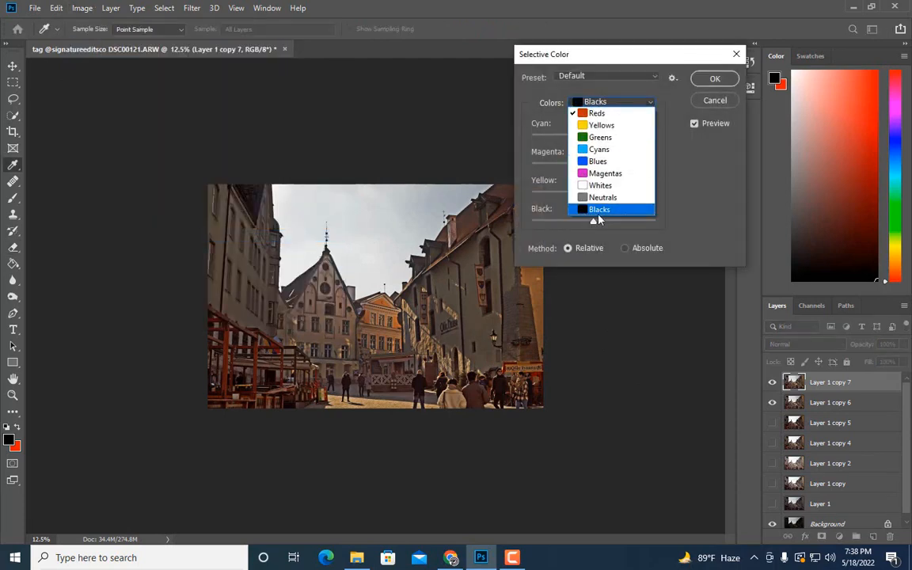
click(596, 209)
text(5)
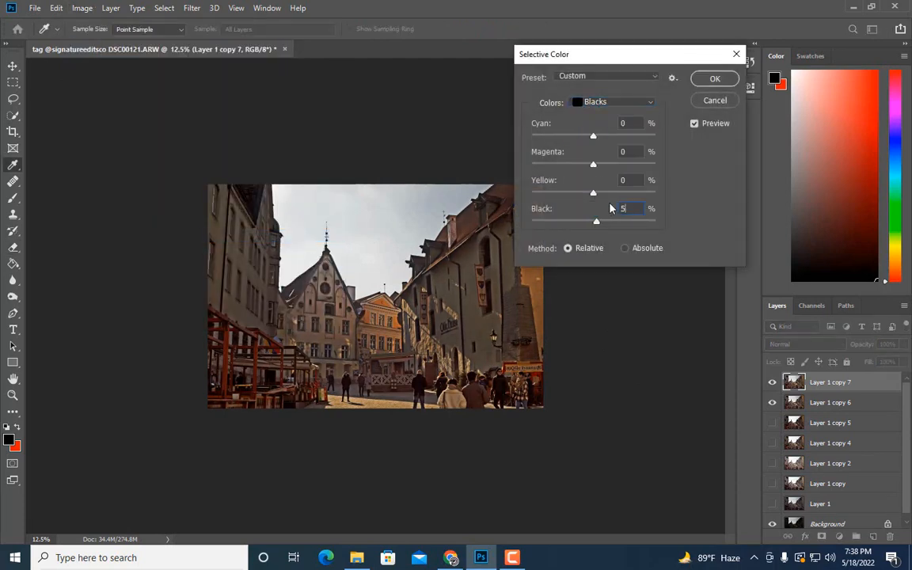
key(ctrl+plus)
key(ctrl+plus)
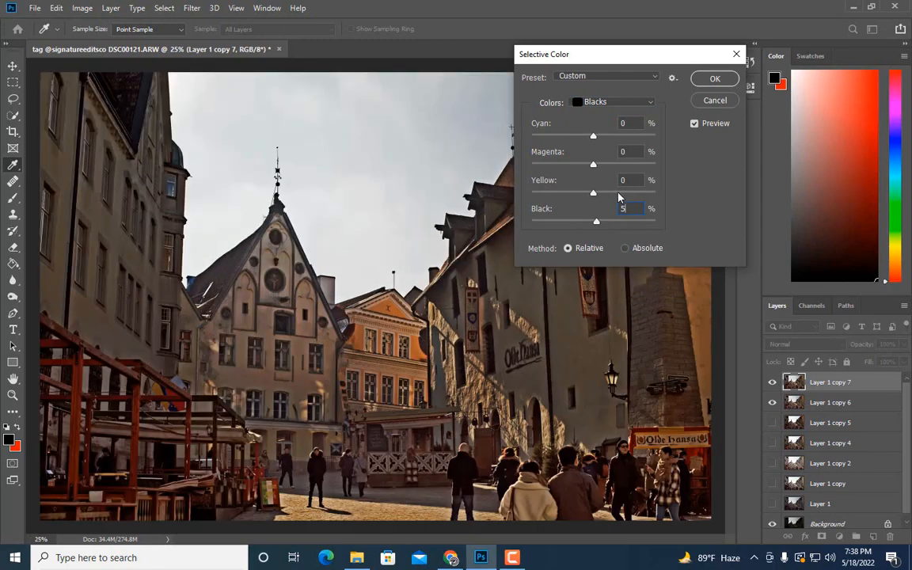
Set Black to 5% for the Neutrals and apply the Selective Color adjustment
click(579, 104)
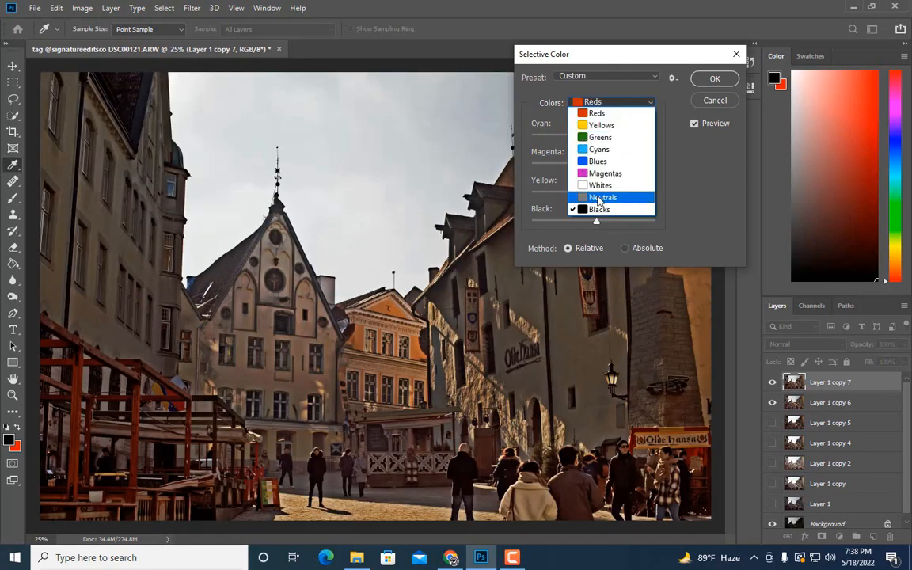
click(584, 198)
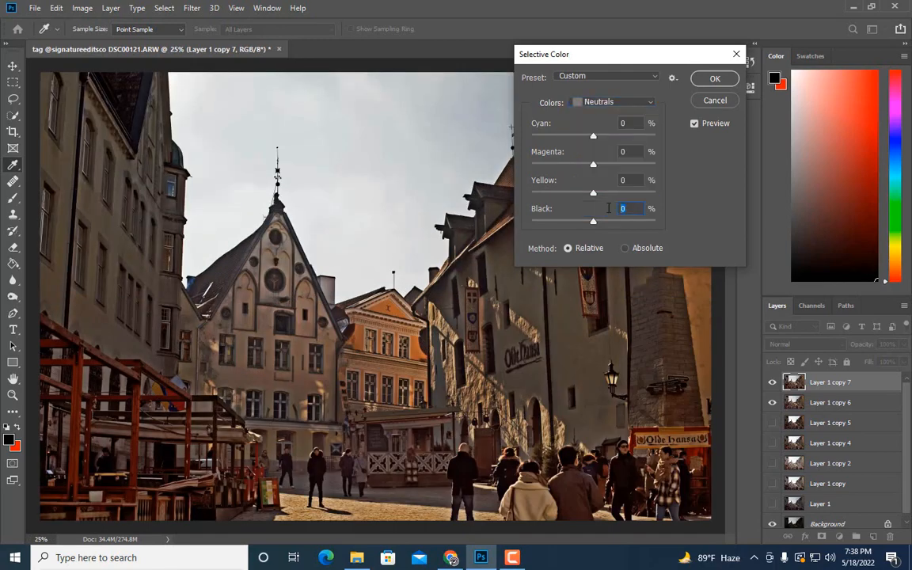
text(5)
click(715, 78)
key(e)
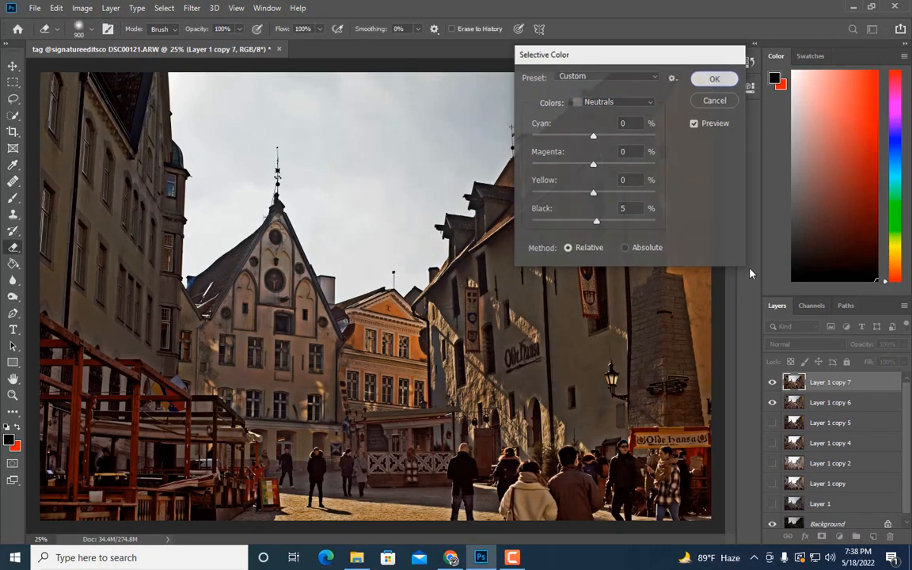
Compare the photo with and without the Layer 1 copy 7 color adjustment
key(ctrl+minus)
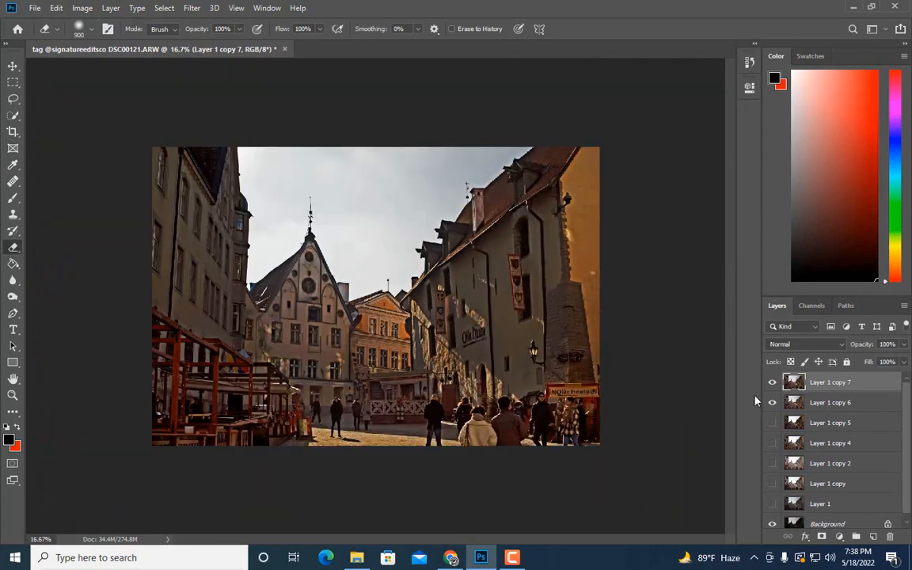
click(772, 383)
click(773, 383)
click(773, 384)
click(773, 384)
click(773, 384)
click(773, 384)
Reduce the opacity of Layer 1 copy 7 to 46% and merge it with Layer 1 copy 6
drag(906, 345, 871, 367)
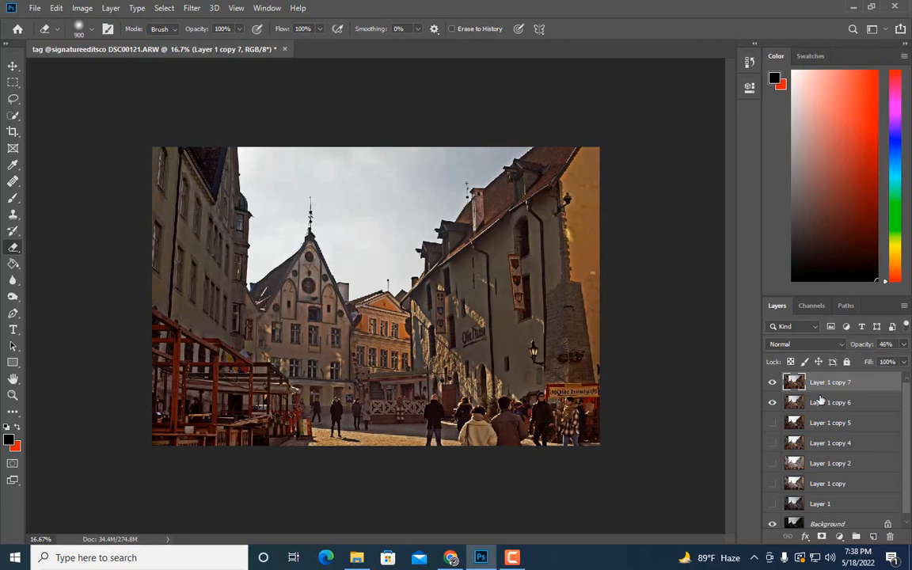
ctrl+click(824, 403)
right_click(821, 400)
click(722, 384)
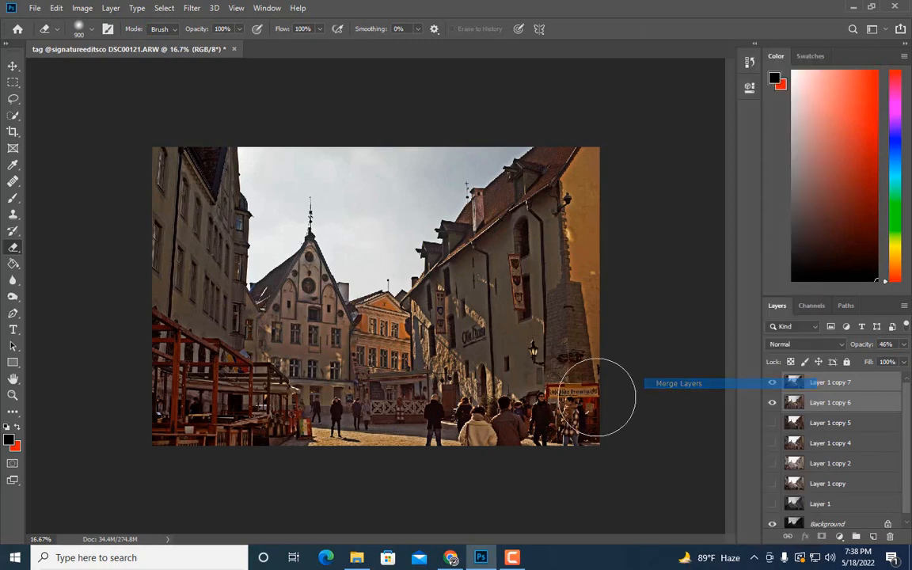
Examine the merged photo's detail up close around the people, the stone wall and the Olde Hansa stall
key(ctrl+plus)
key(ctrl+plus)
key(space)
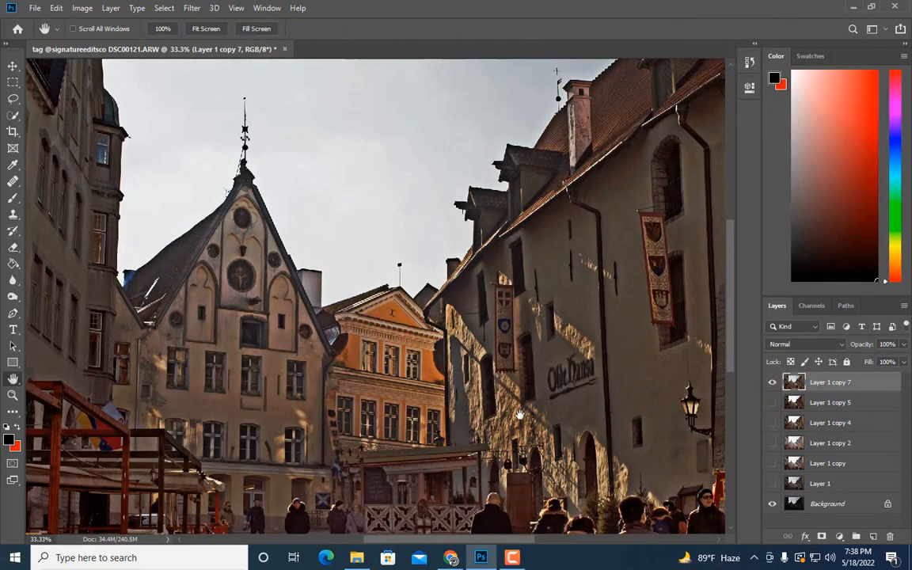
drag(485, 390, 284, 240)
key(ctrl+plus)
key(ctrl+plus)
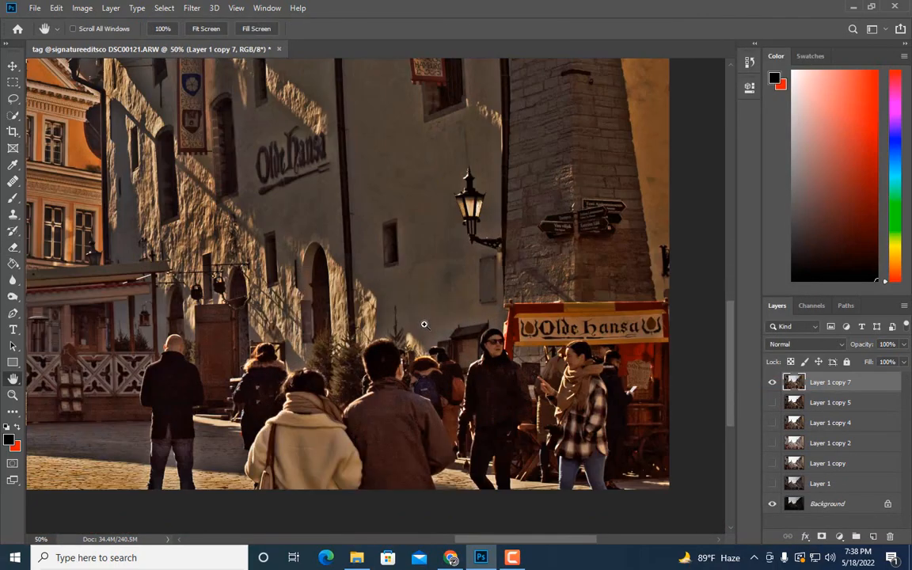
drag(421, 326, 374, 244)
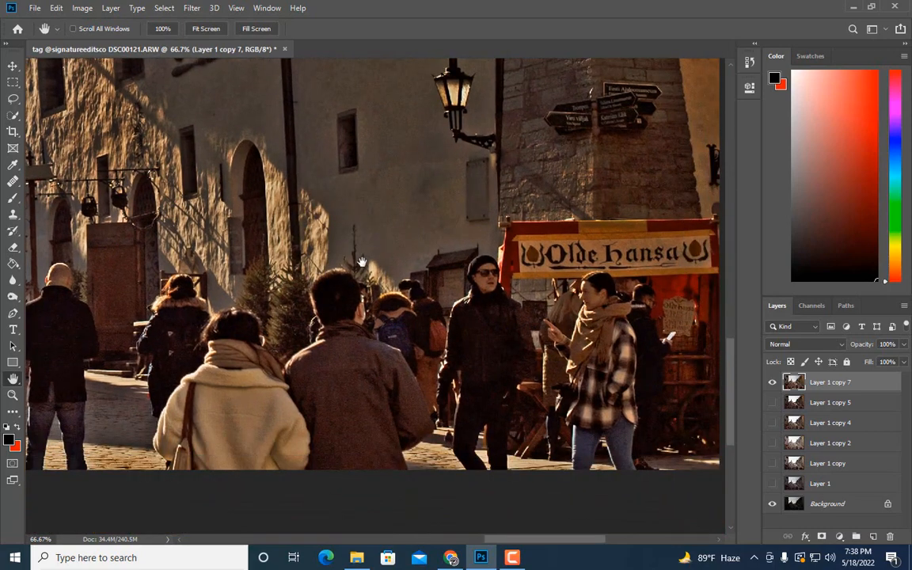
key(ctrl+minus)
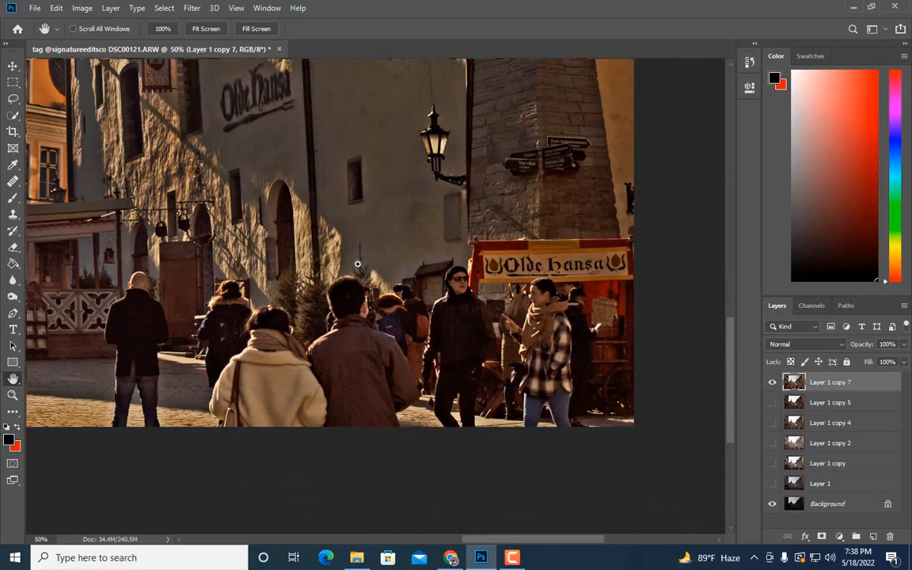
key(ctrl+minus)
key(ctrl+minus)
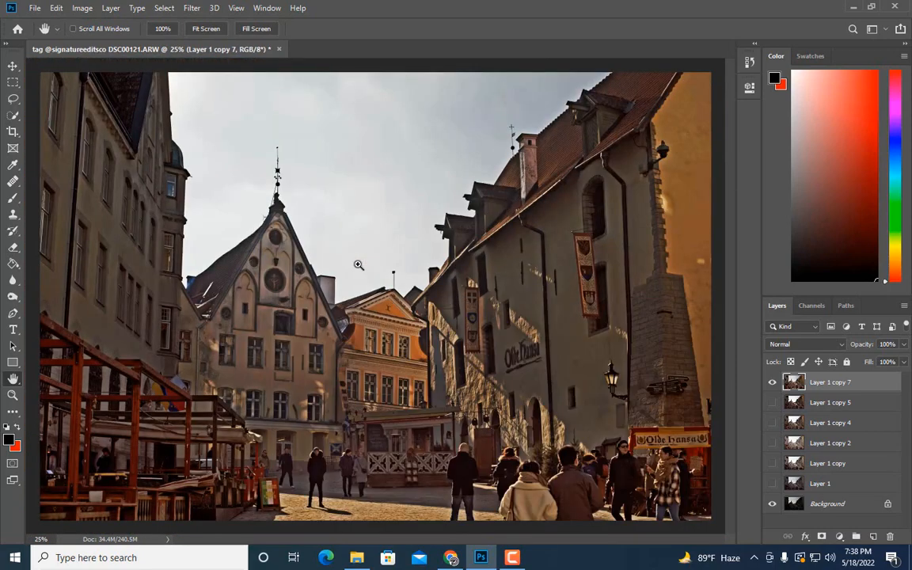
Duplicate Layer 1 copy 7 and start a Selective Color adjustment with Black at 5% for the Blacks
key(ctrl+j)
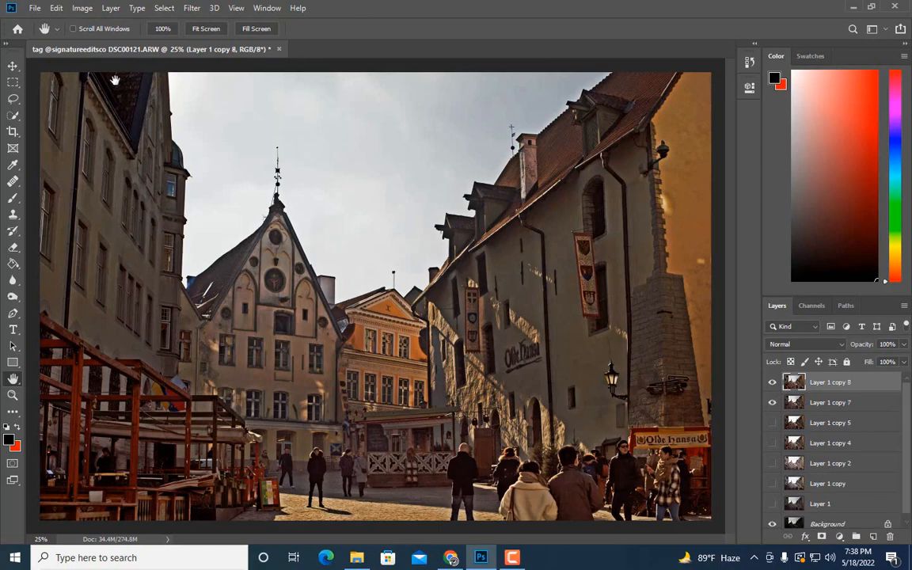
click(82, 8)
mouse_move(99, 41)
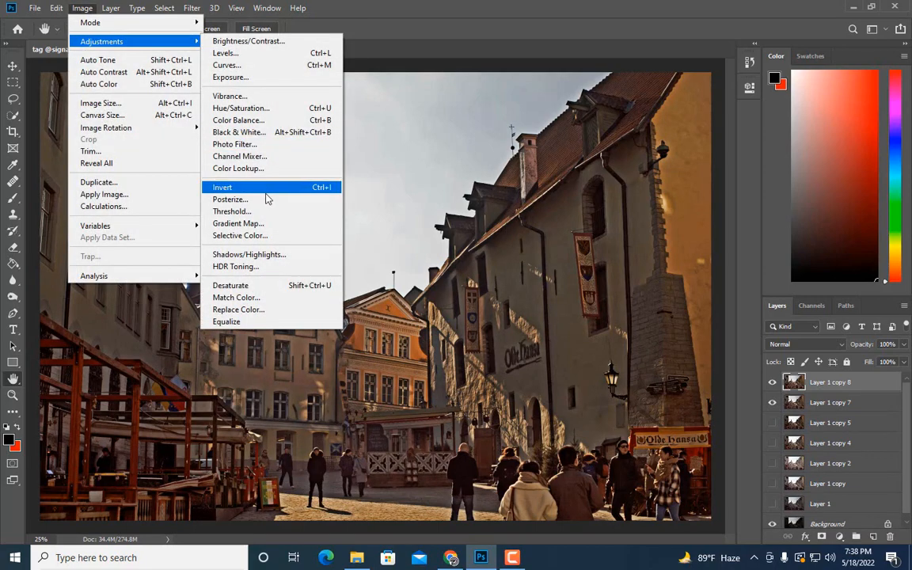
click(261, 235)
click(610, 102)
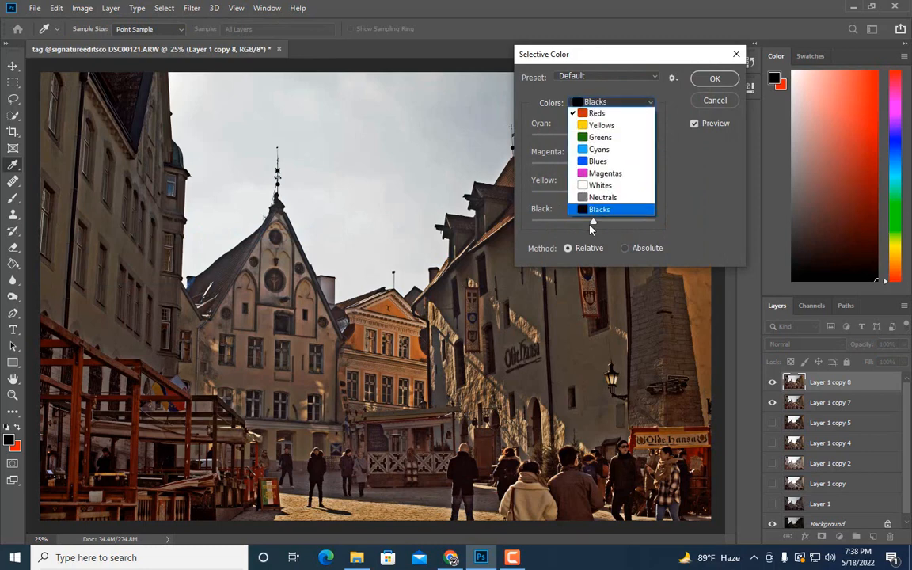
click(594, 209)
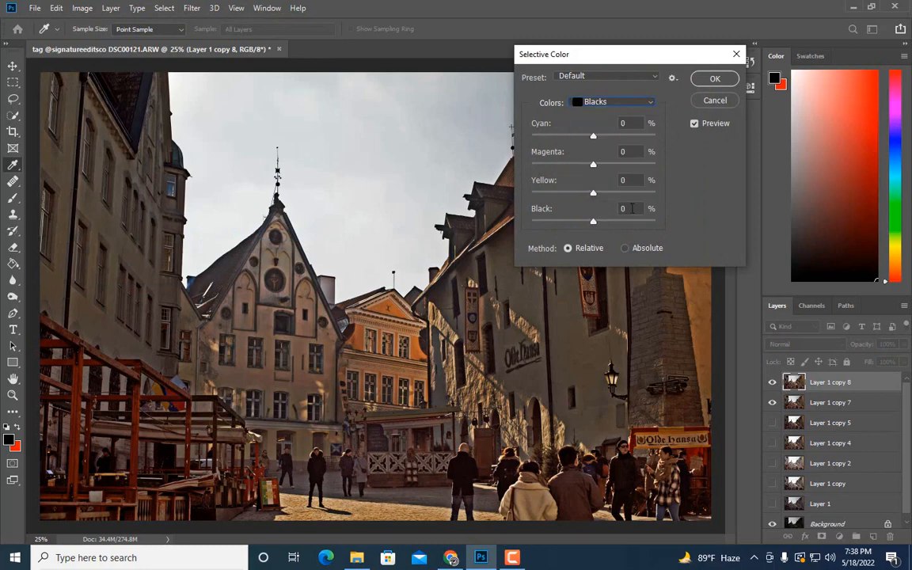
double_click(632, 208)
text(5)
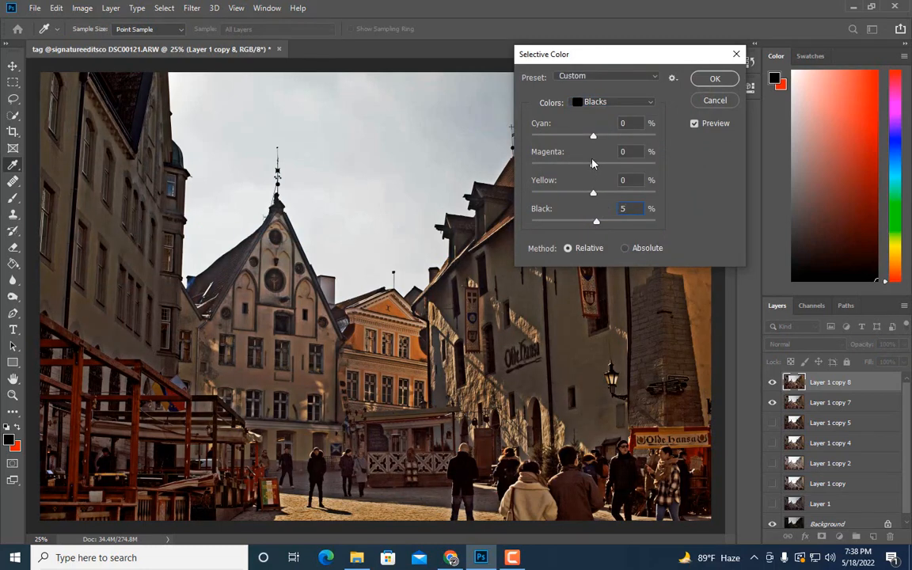
Adjust the Neutrals on Layer 1 copy 8 as well and apply the Selective Color adjustment
click(578, 103)
click(602, 198)
click(715, 80)
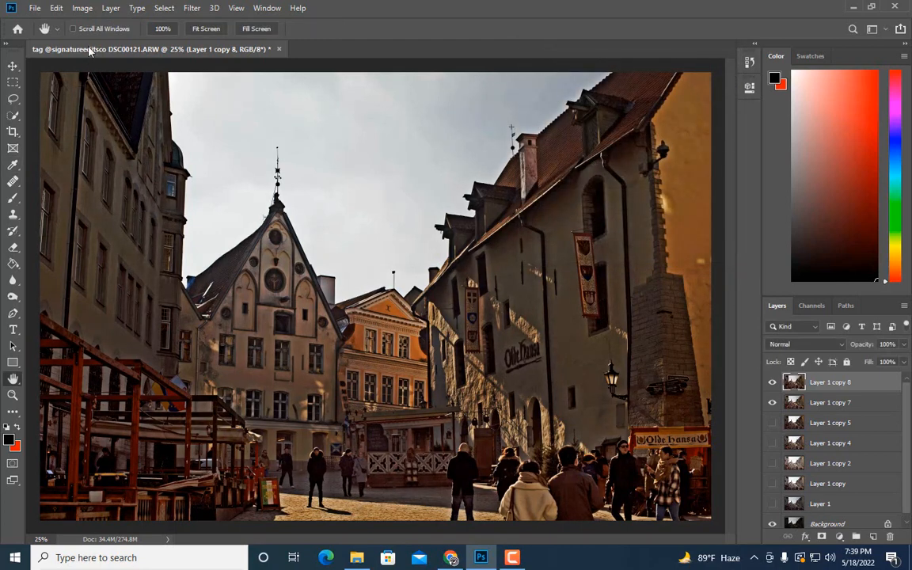
Apply a slight Brightness/Contrast adjustment to Layer 1 copy 8, raising the brightness a little
click(83, 8)
mouse_move(89, 39)
click(248, 40)
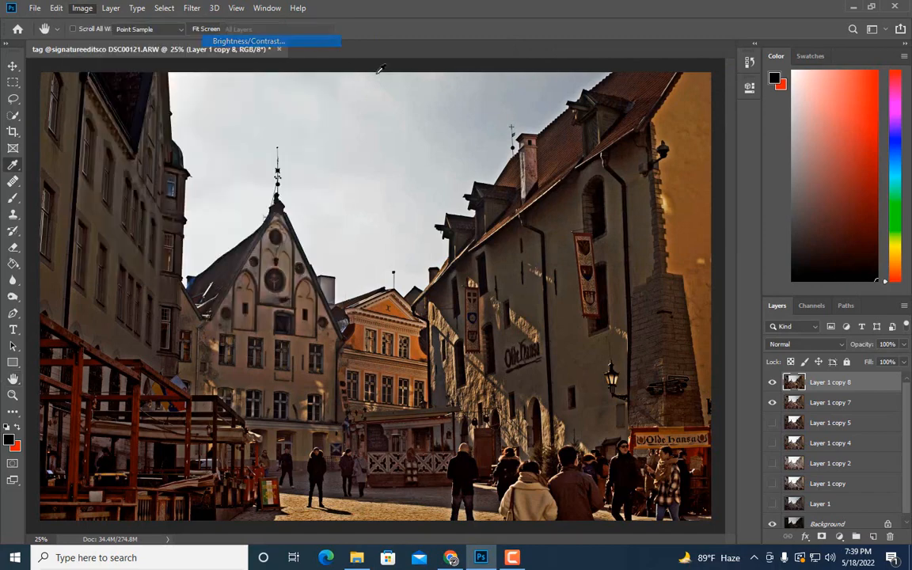
drag(648, 61, 650, 59)
click(728, 47)
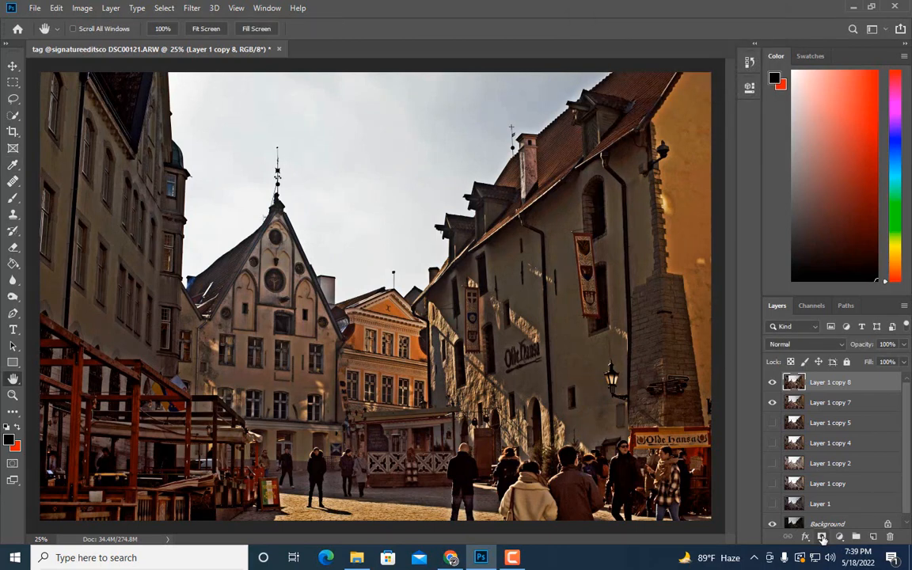
Add a layer mask to Layer 1 copy 8, load it as a selection and invert the mask to black
click(822, 538)
ctrl+click(824, 383)
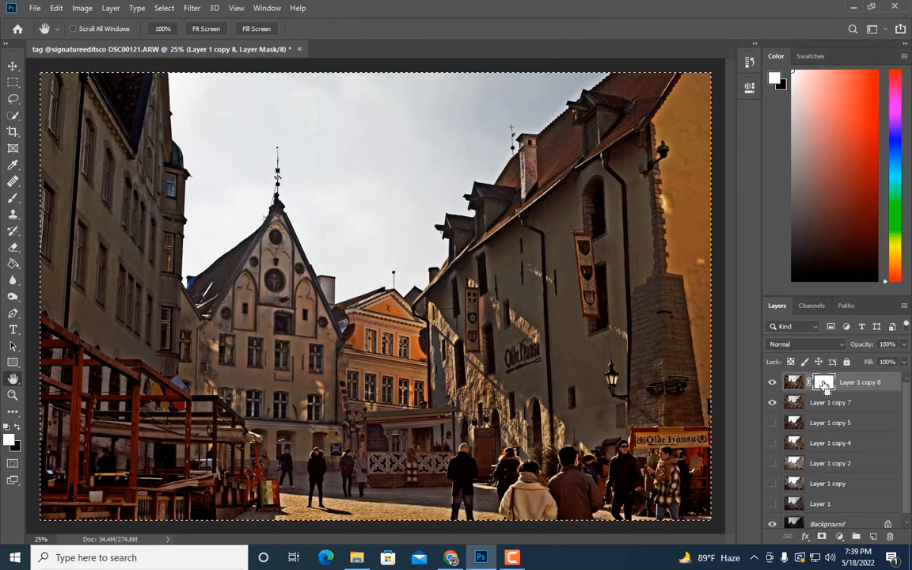
key(ctrl+i)
Paint white on the Layer 1 copy 8 mask with a 1000 px brush over the gabled house and the central buildings
click(13, 197)
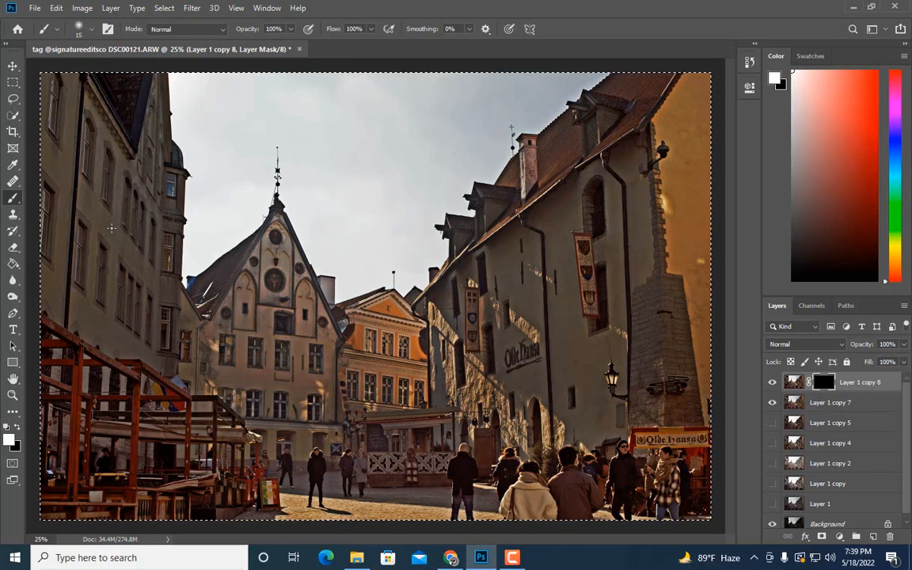
key(bracketright)
key(bracketright)
key(bracketright)
right_click(224, 221)
click(362, 96)
key(bracketright)
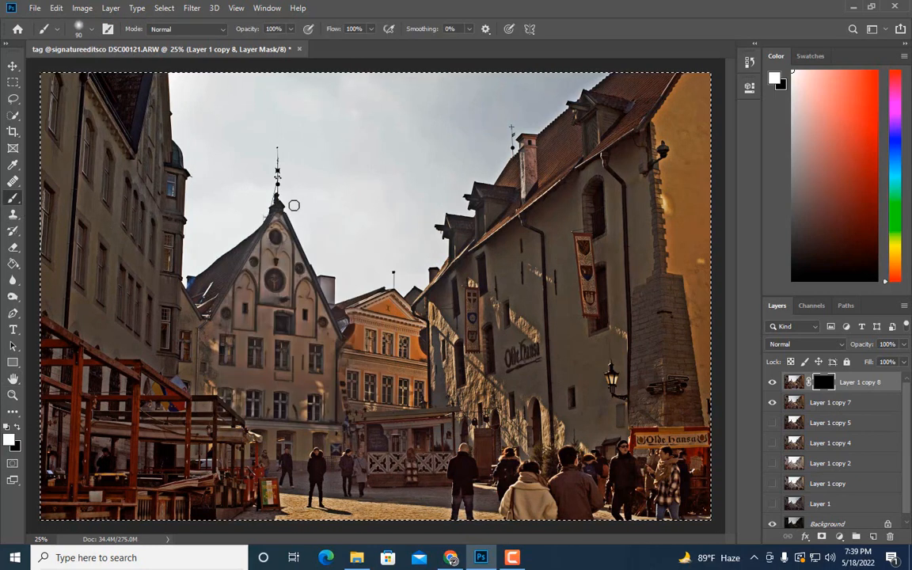
key(bracketright)
key(bracketright)
key(bracketright)
key(bracketright)
key(bracketright)
key(bracketright)
key(bracketright)
key(bracketright)
key(bracketright)
key(bracketright)
key(bracketright)
key(bracketright)
key(bracketright)
key(bracketright)
key(bracketright)
key(bracketright)
mouse_move(289, 226)
mouse_down()
mouse_move(283, 346)
mouse_move(298, 364)
mouse_move(299, 328)
mouse_move(322, 291)
mouse_move(325, 312)
mouse_up()
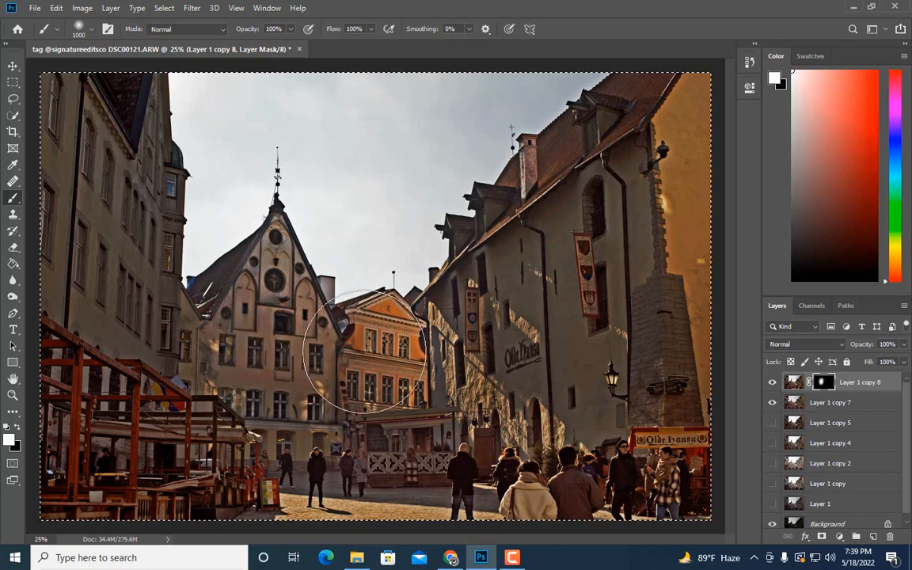
mouse_move(465, 182)
mouse_down()
mouse_move(423, 243)
mouse_move(479, 163)
mouse_move(398, 255)
mouse_move(403, 260)
mouse_move(297, 236)
mouse_up()
Reduce the brush to 700 px and paint more white on the mask across the lower facades of the central buildings
key(ctrl+minus)
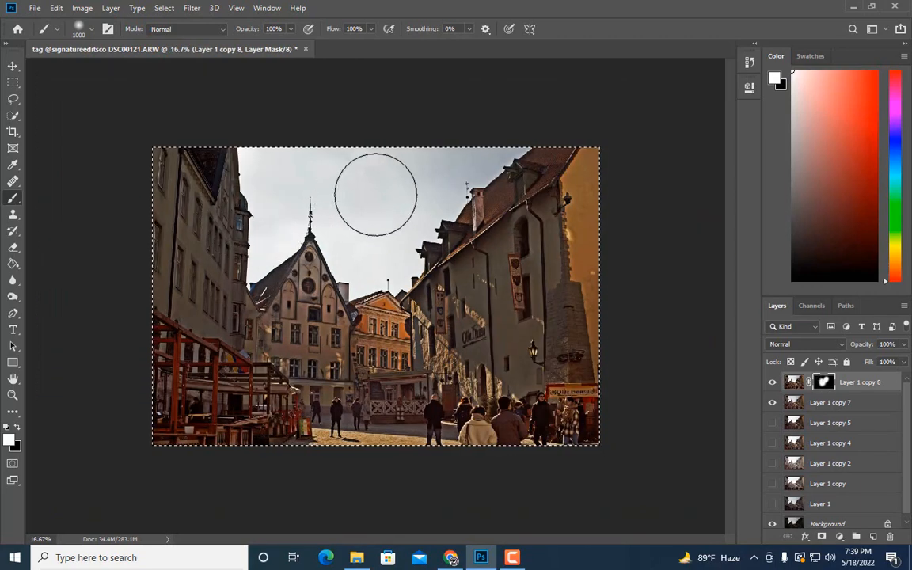
key(ctrl+plus)
key(bracketleft)
key(bracketleft)
key(bracketleft)
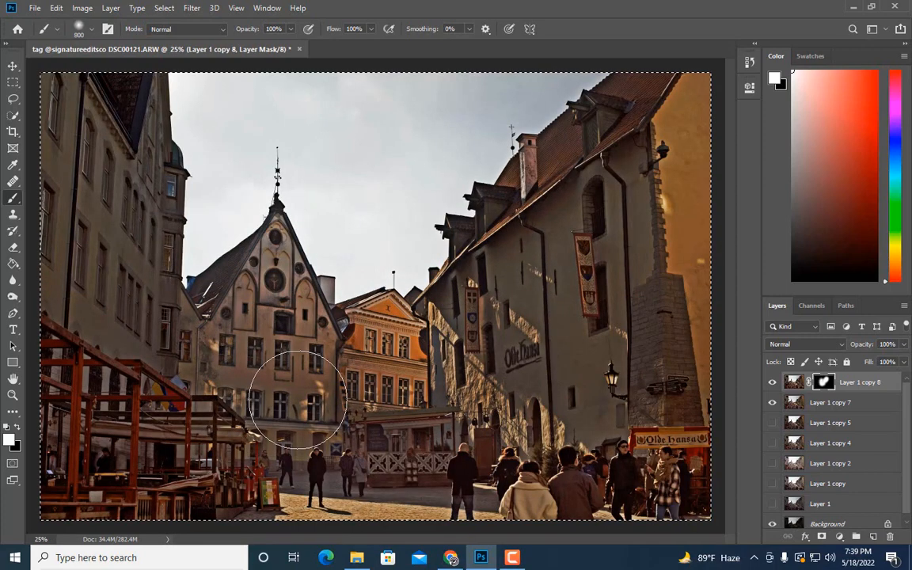
drag(295, 401, 424, 391)
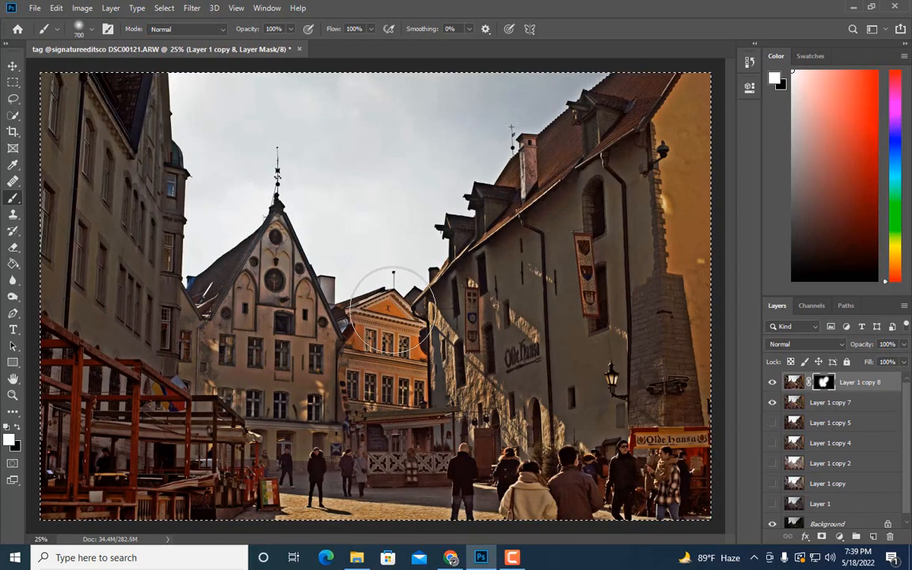
key(ctrl+minus)
key(bracketright)
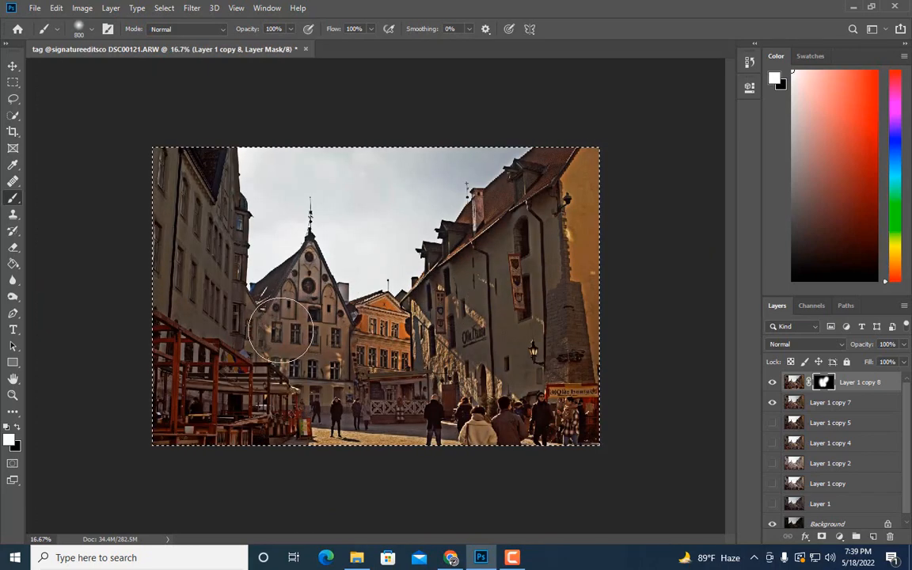
Compare the photo with and without the masked Layer 1 copy 8 by toggling the layer's visibility
click(772, 383)
click(772, 382)
click(772, 382)
click(772, 382)
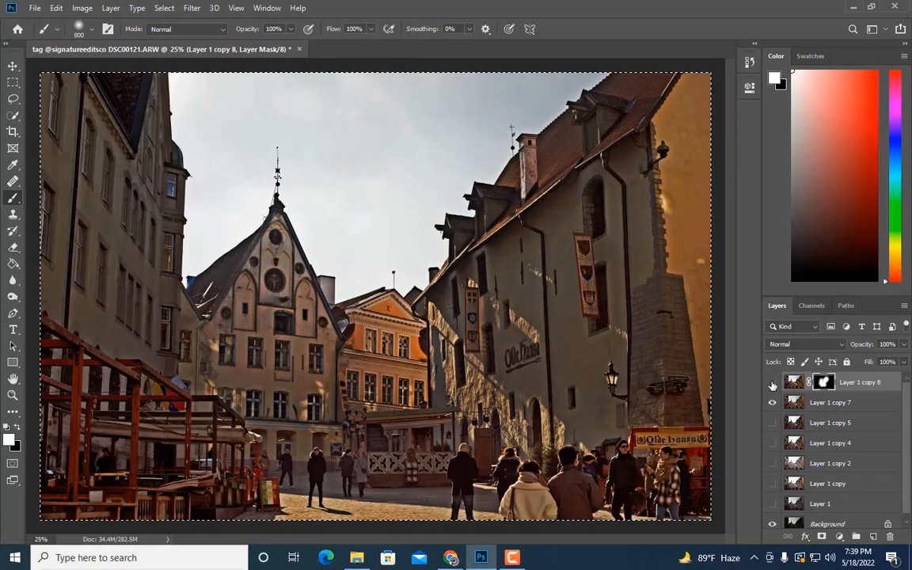
click(772, 382)
click(772, 382)
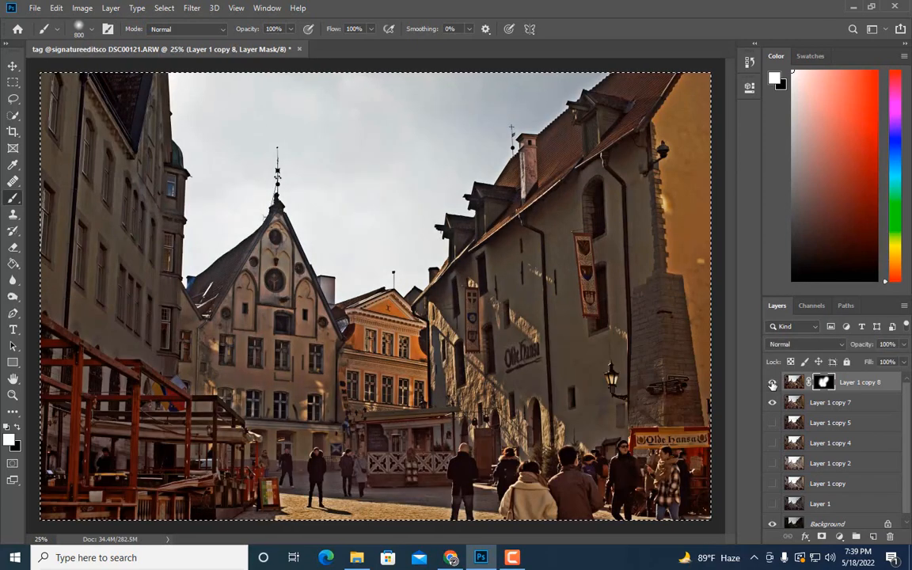
click(772, 383)
click(772, 382)
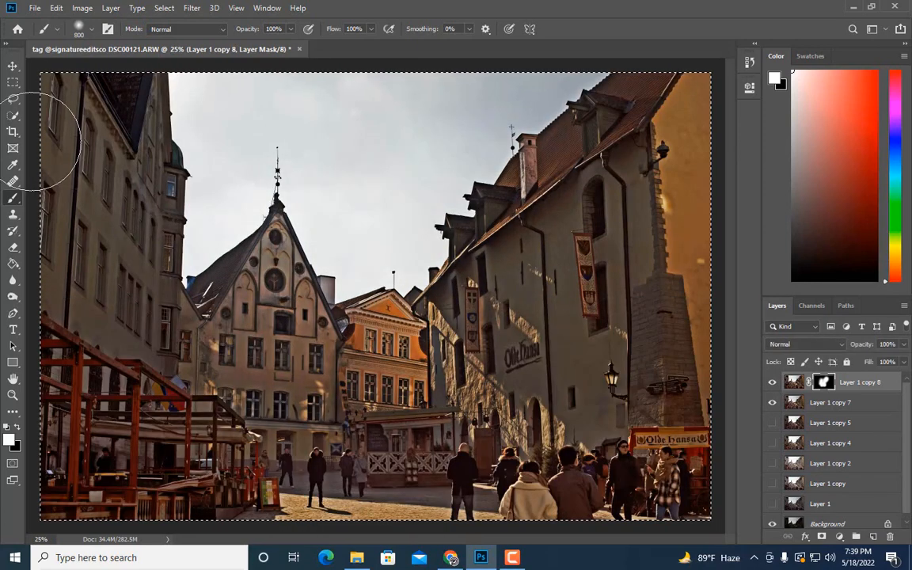
Deselect the canvas selection and merge Layer 1 copy 8 with Layer 1 copy 7
click(13, 82)
click(494, 262)
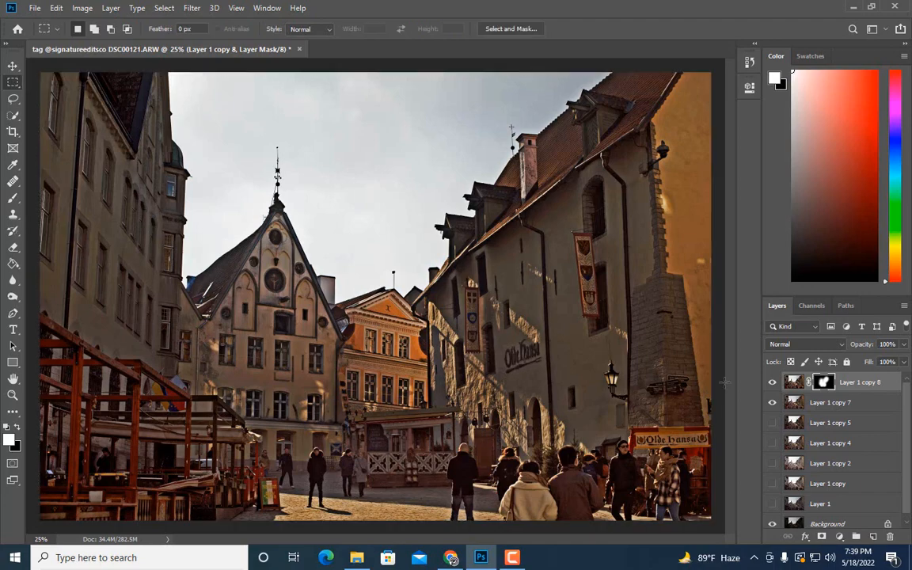
ctrl+click(819, 404)
right_click(819, 404)
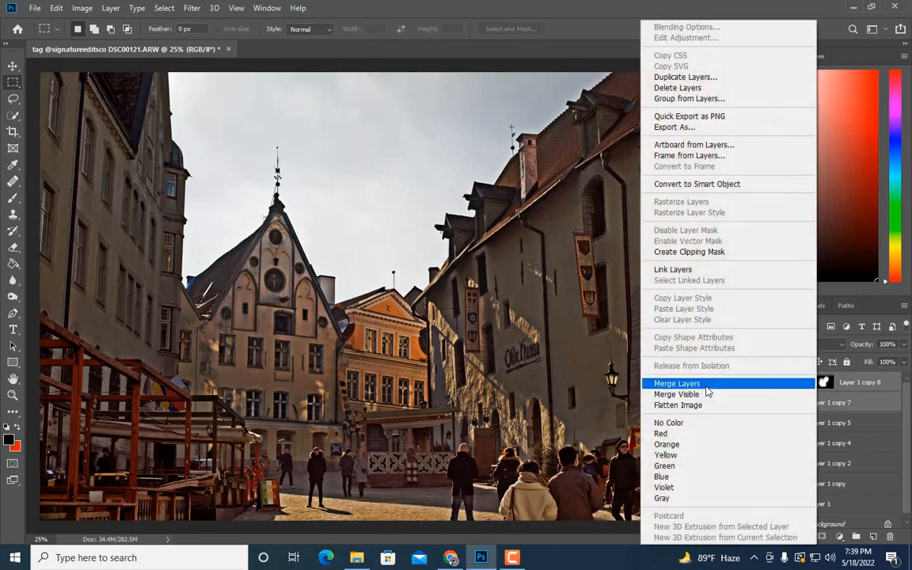
click(763, 385)
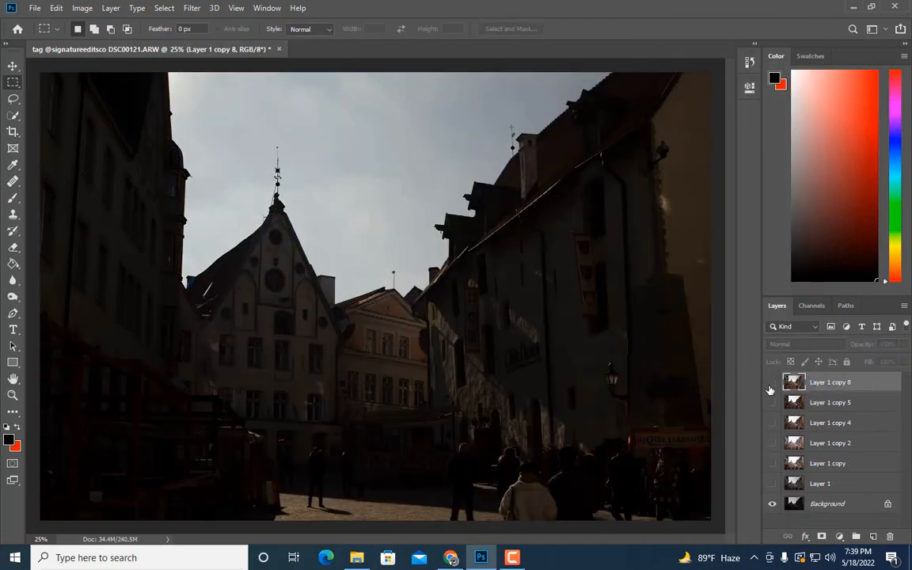
Compare the merged Layer 1 copy 8 with the original Background by toggling the layer's visibility
click(770, 387)
click(772, 383)
click(772, 383)
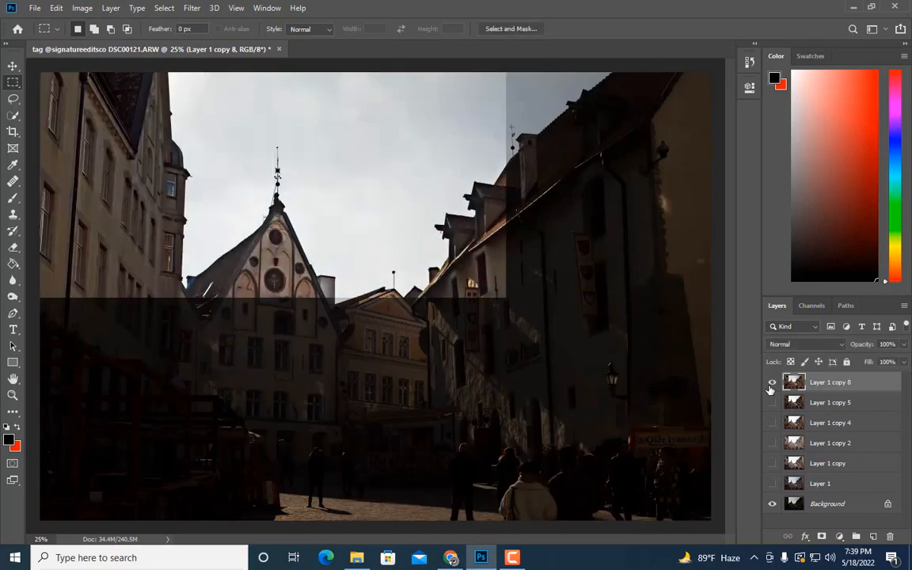
key(ctrl+minus)
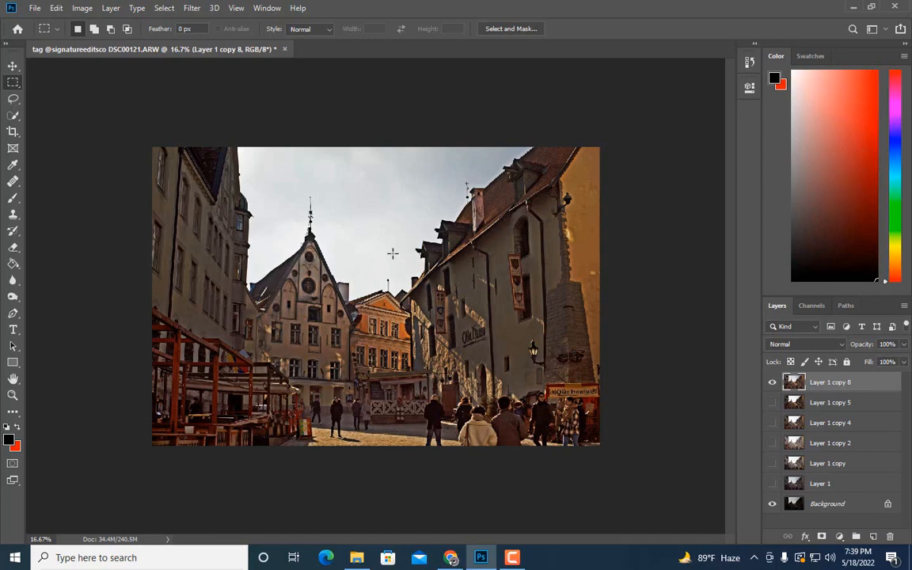
Duplicate Layer 1 copy 8 and apply Brightness/Contrast to the copy with raised brightness and a contrast of 10
key(ctrl+j)
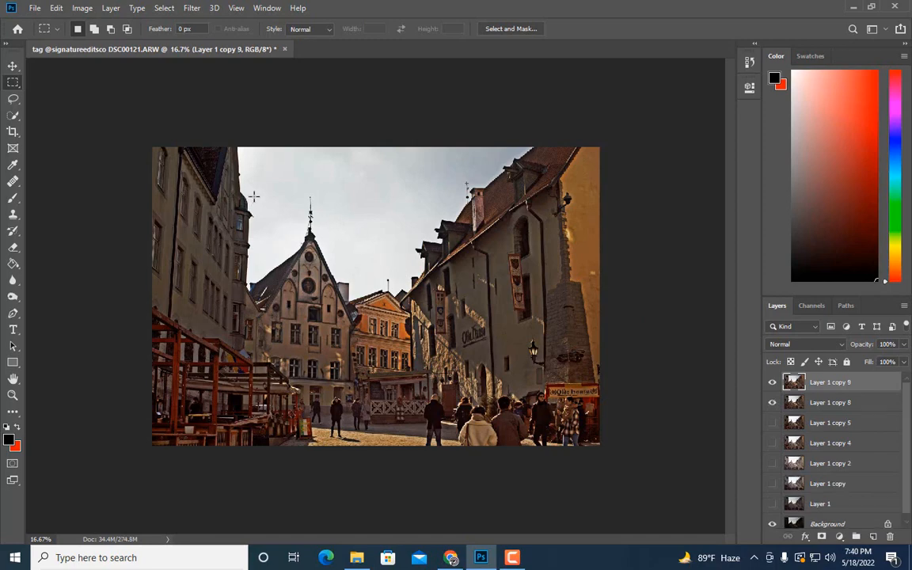
click(87, 11)
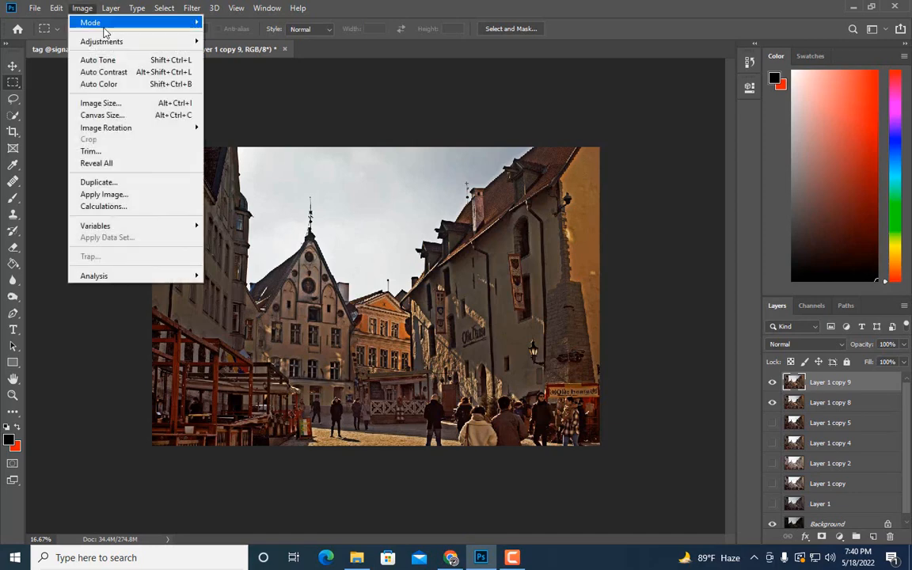
mouse_move(103, 44)
click(248, 42)
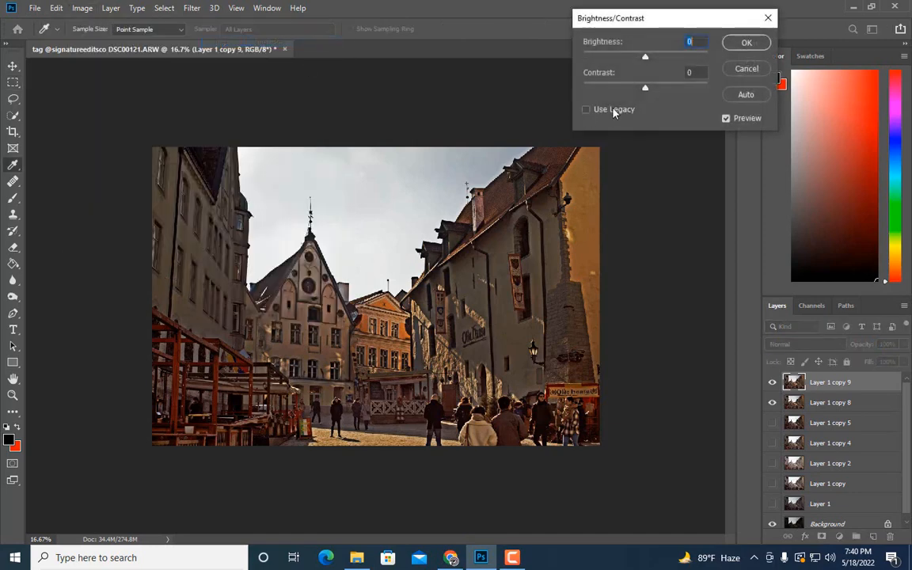
drag(647, 57, 652, 57)
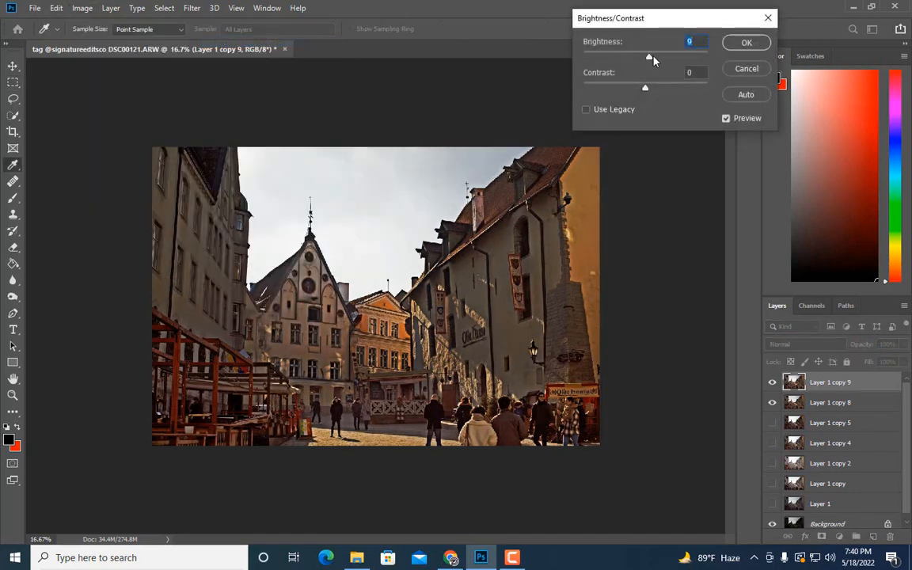
click(653, 88)
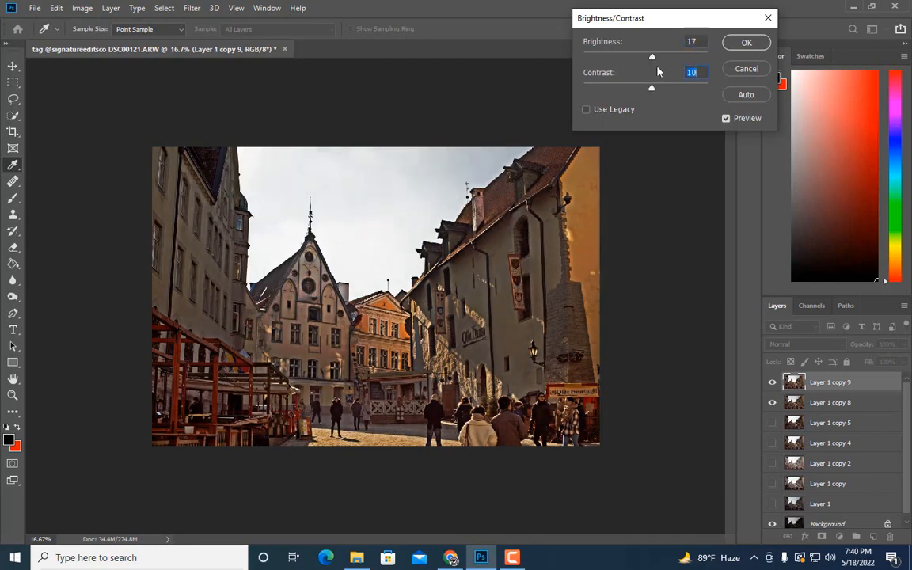
click(656, 57)
click(734, 44)
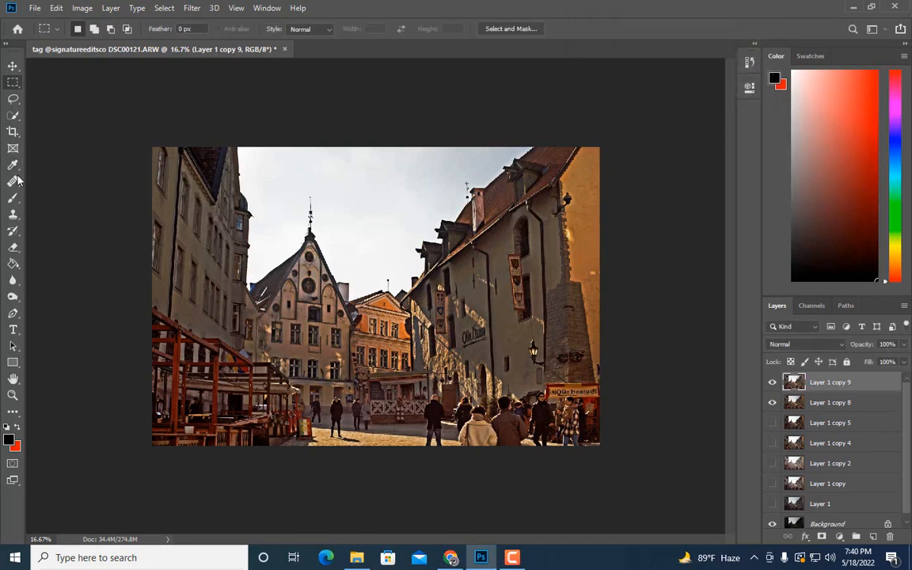
Select the overcast sky on Layer 1 copy 9 with the Magic Wand tool
right_click(13, 115)
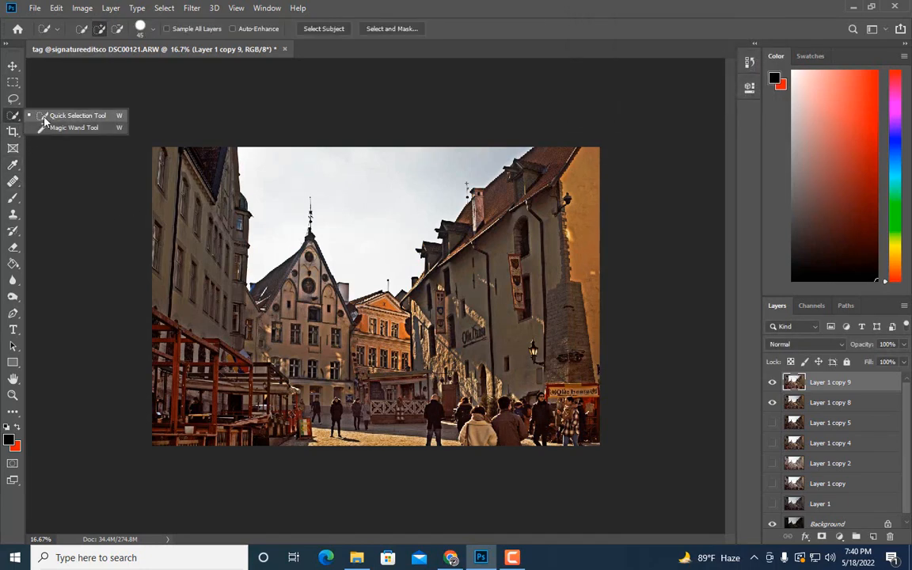
click(47, 128)
click(357, 167)
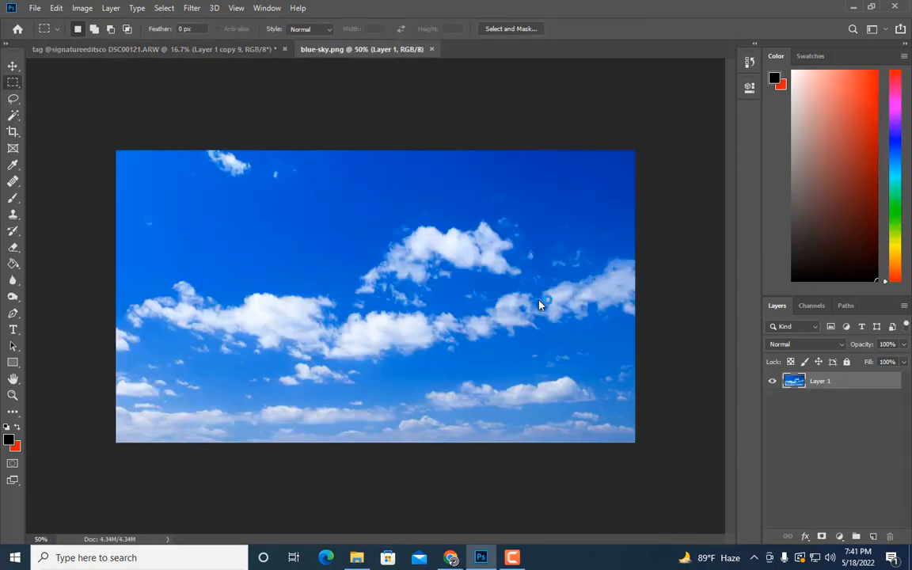
Copy the whole blue-sky.png image into the street photo, accepting the color profile conversion, and convert the pasted layer to a smart object
key(ctrl+minus)
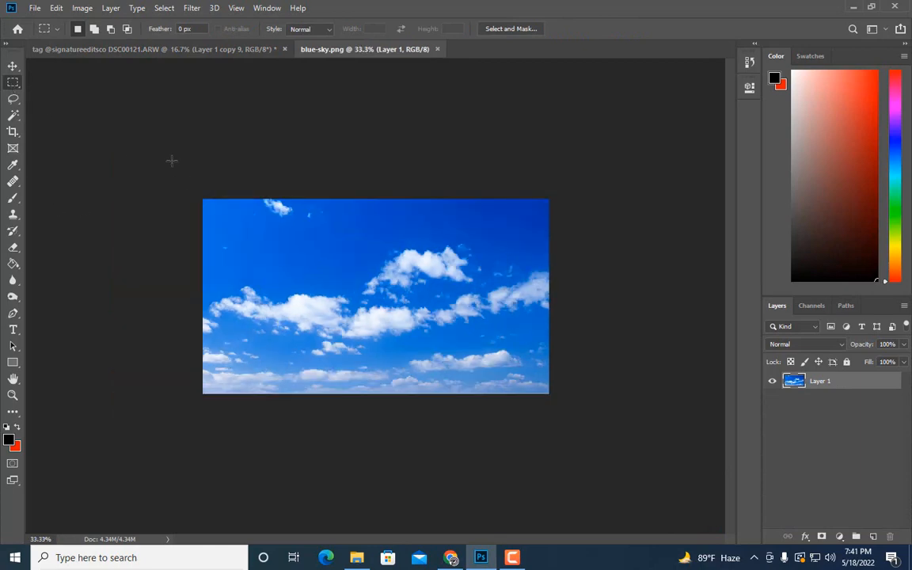
drag(172, 161, 605, 426)
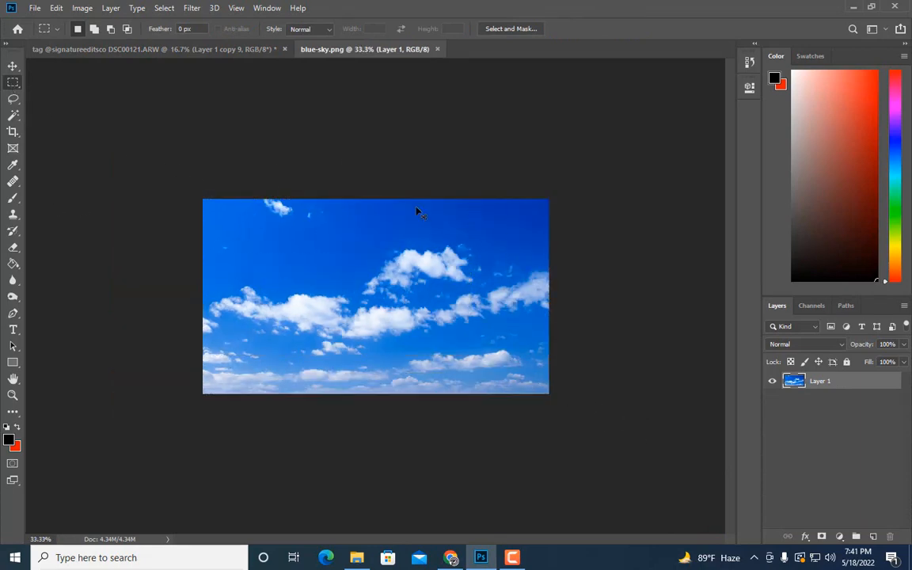
click(191, 50)
key(ctrl+v)
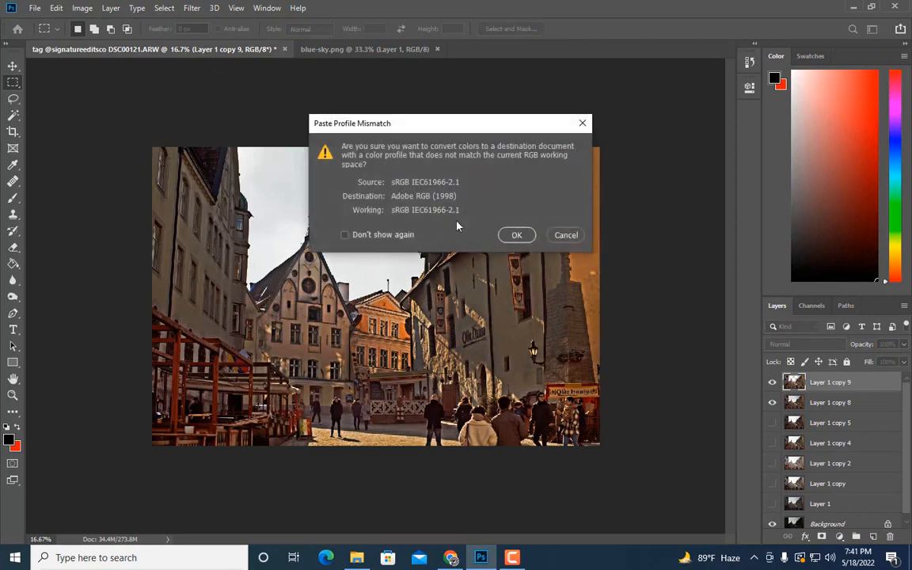
click(515, 236)
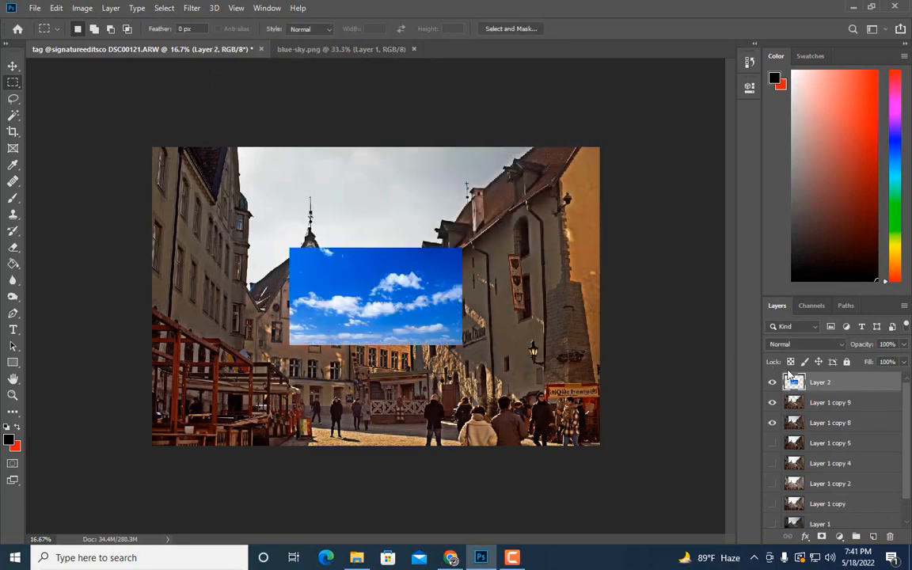
right_click(821, 387)
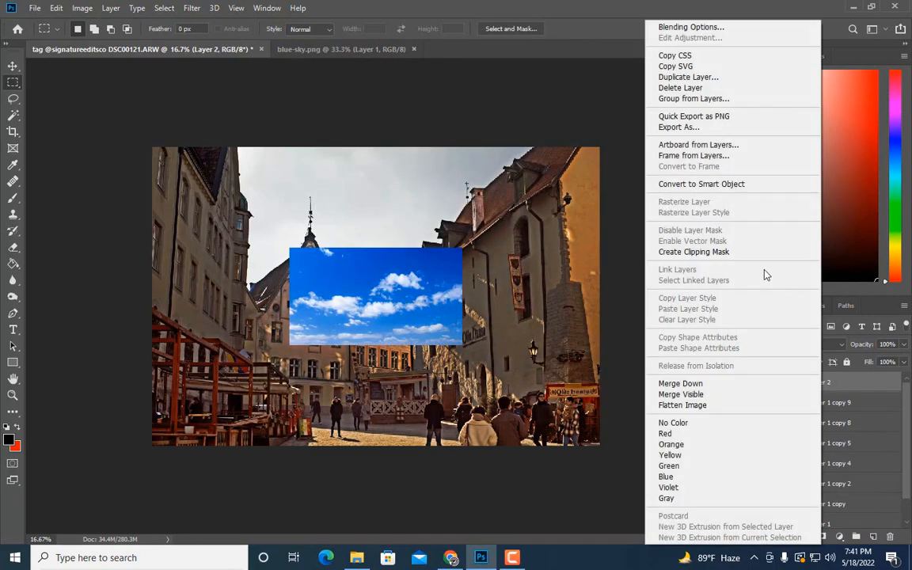
click(719, 184)
Enlarge the blue sky layer to cover the photo's sky area and place it beneath Layer 1 copy 9
key(ctrl+t)
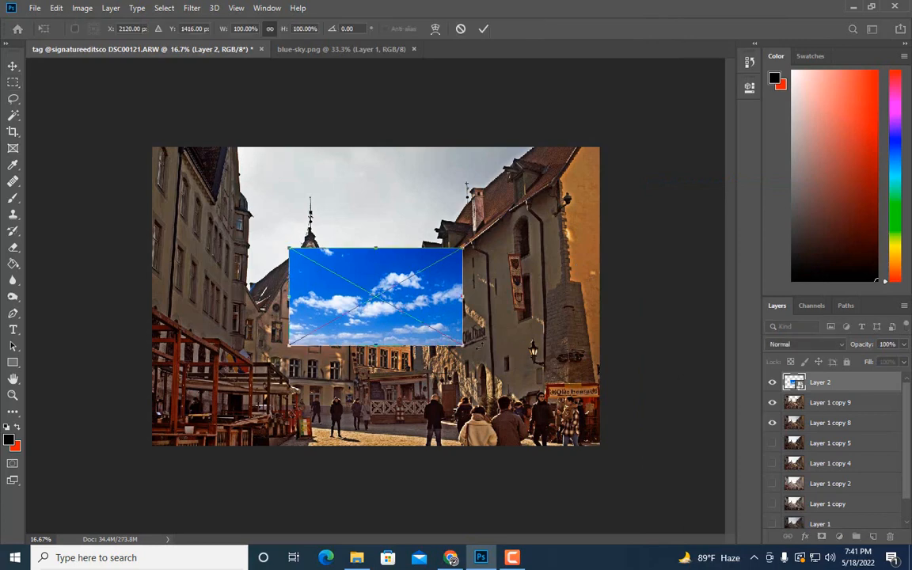
drag(463, 346, 576, 402)
drag(485, 369, 484, 277)
key(Return)
drag(799, 383, 758, 409)
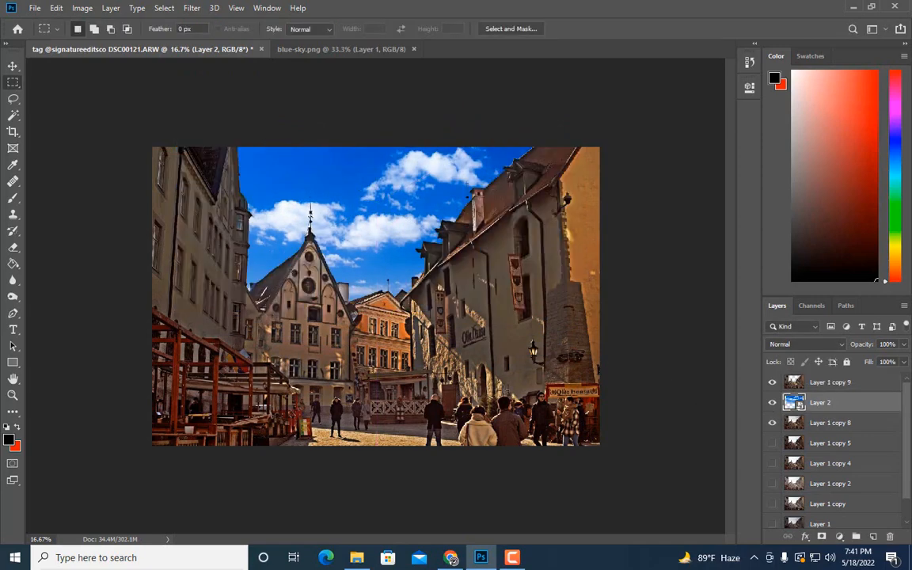
Shrink the blue sky layer slightly, reposition it behind the rooftops, and set its opacity to 85%
click(13, 396)
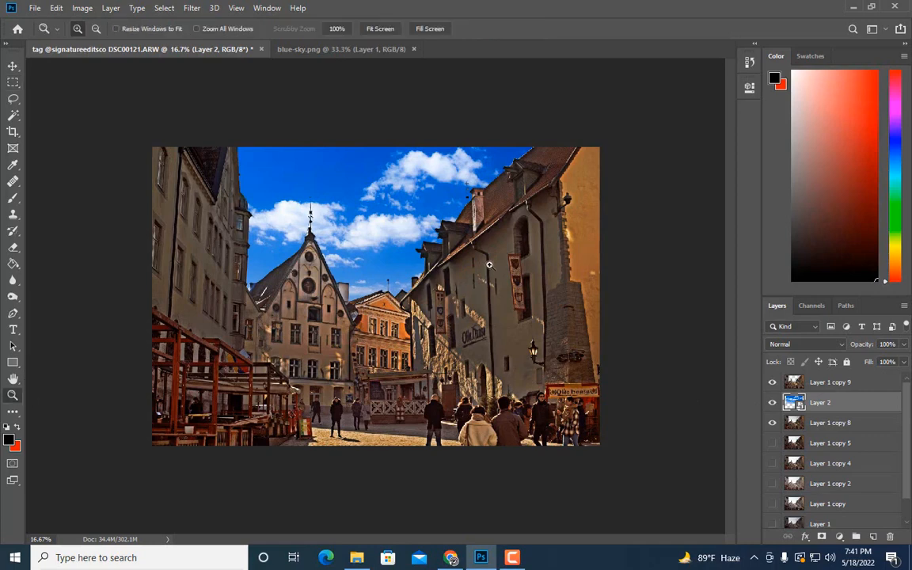
key(ctrl+t)
drag(174, 95, 194, 105)
drag(401, 183, 402, 192)
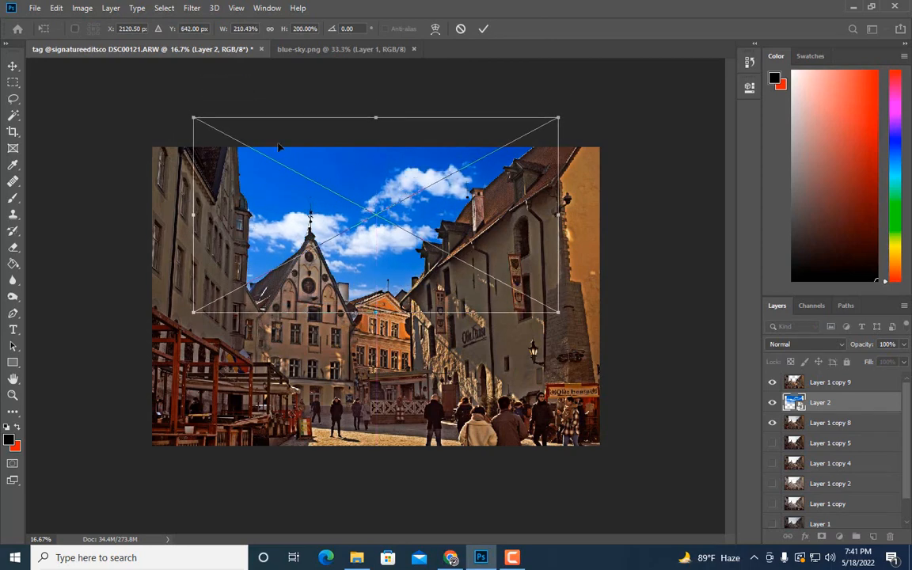
drag(194, 117, 200, 122)
key(Return)
key(z)
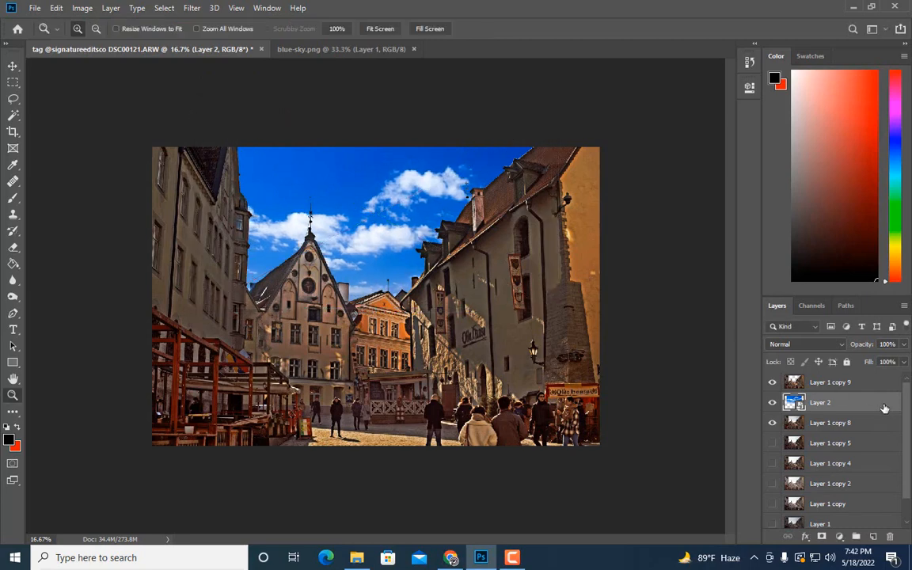
click(904, 345)
drag(902, 361, 895, 361)
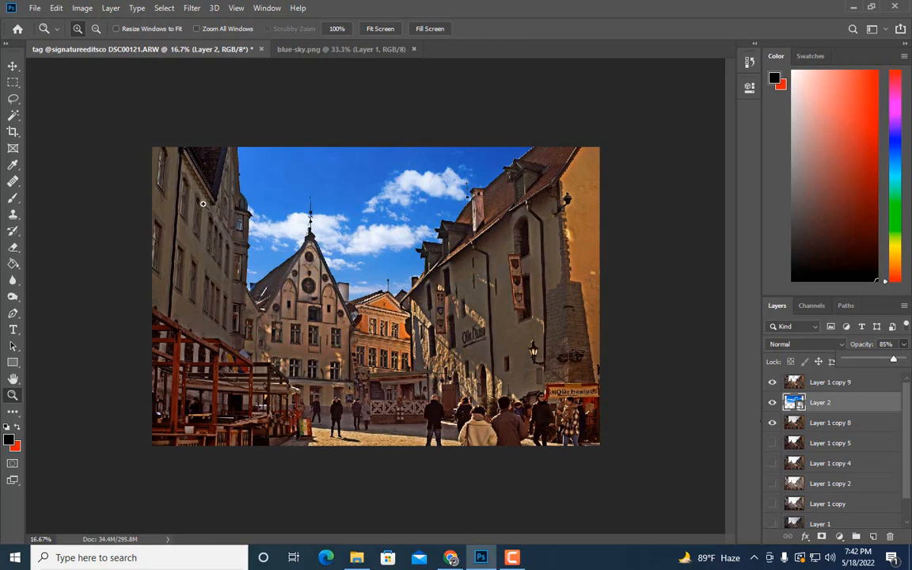
click(848, 384)
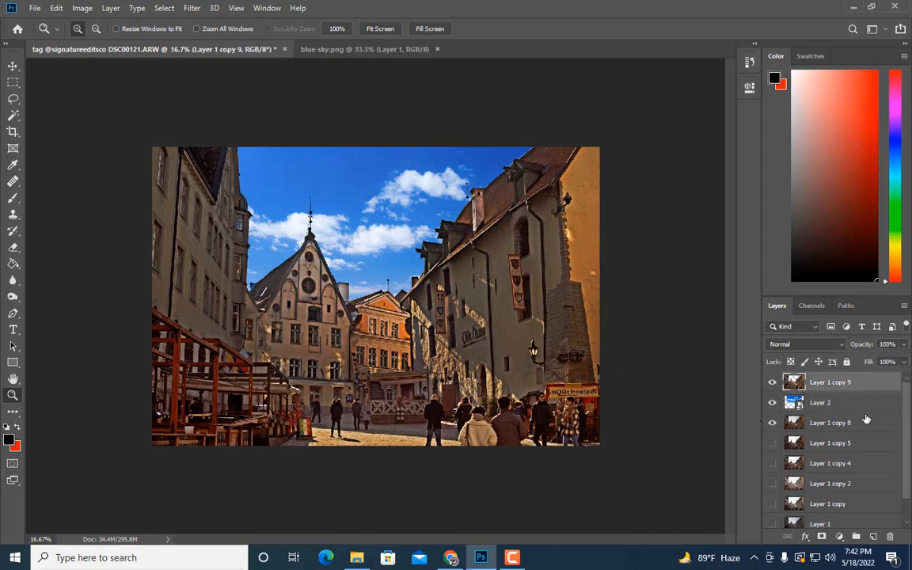
right_click(845, 423)
click(709, 393)
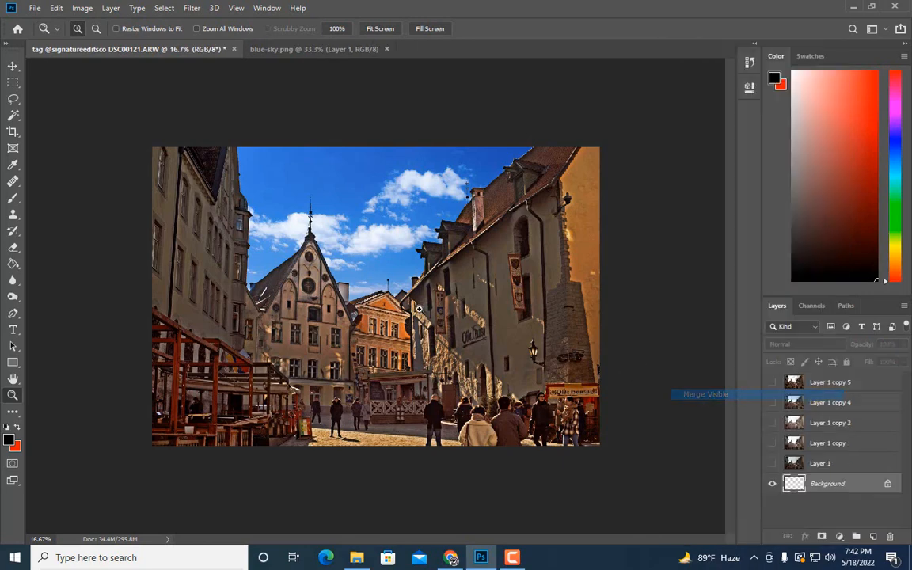
key(ctrl+j)
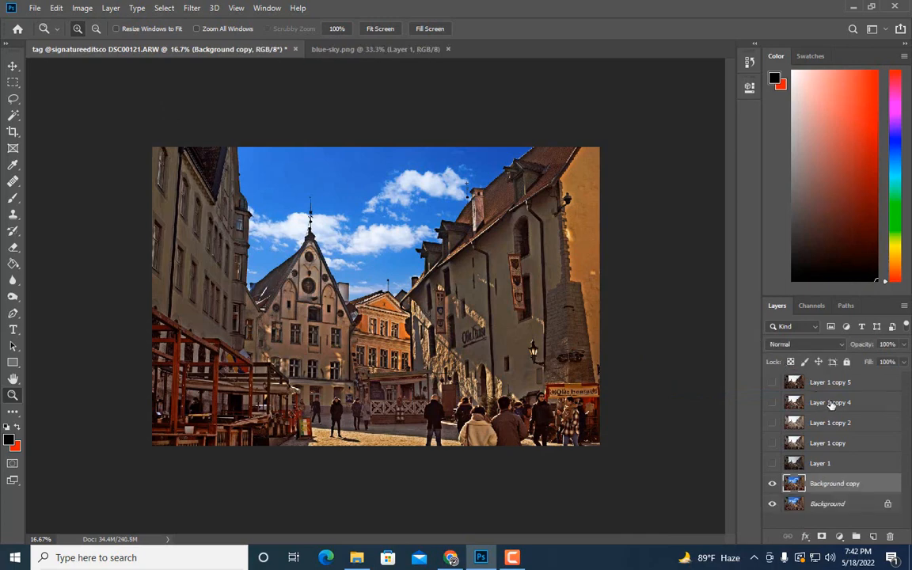
key(ctrl+z)
key(ctrl+j)
key(ctrl+z)
key(ctrl+z)
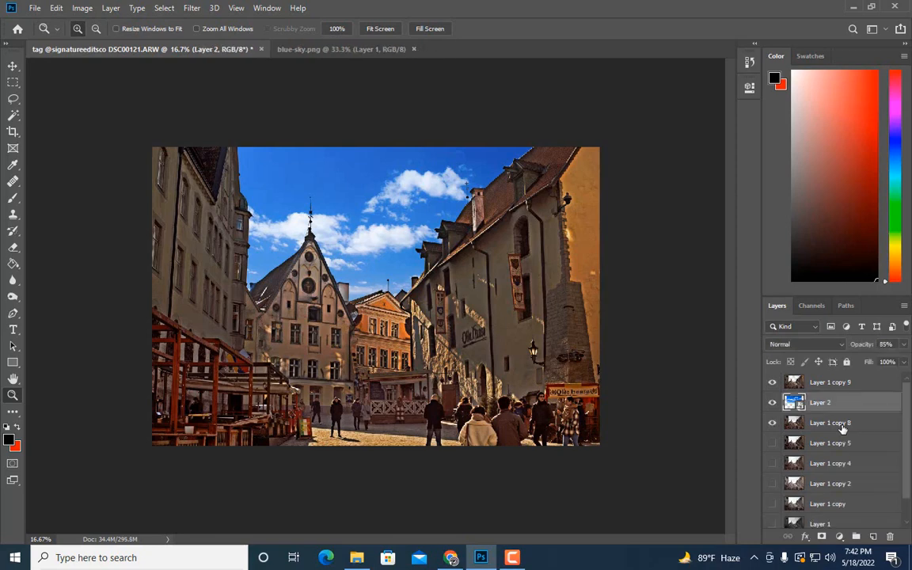
Merge Layer 1 copy 9, the blue sky Layer 2 and Layer 1 copy 8 into one layer
click(837, 384)
shift+click(839, 422)
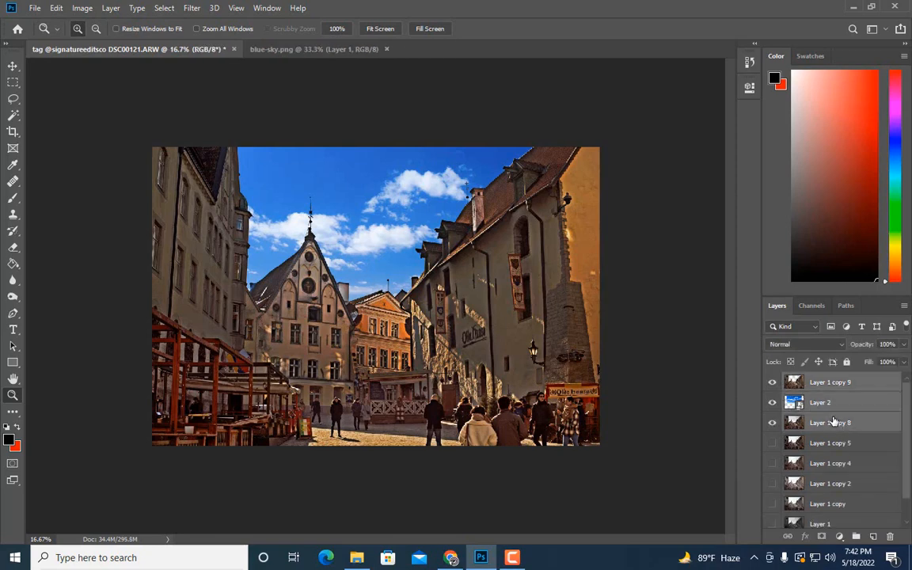
right_click(827, 382)
click(698, 380)
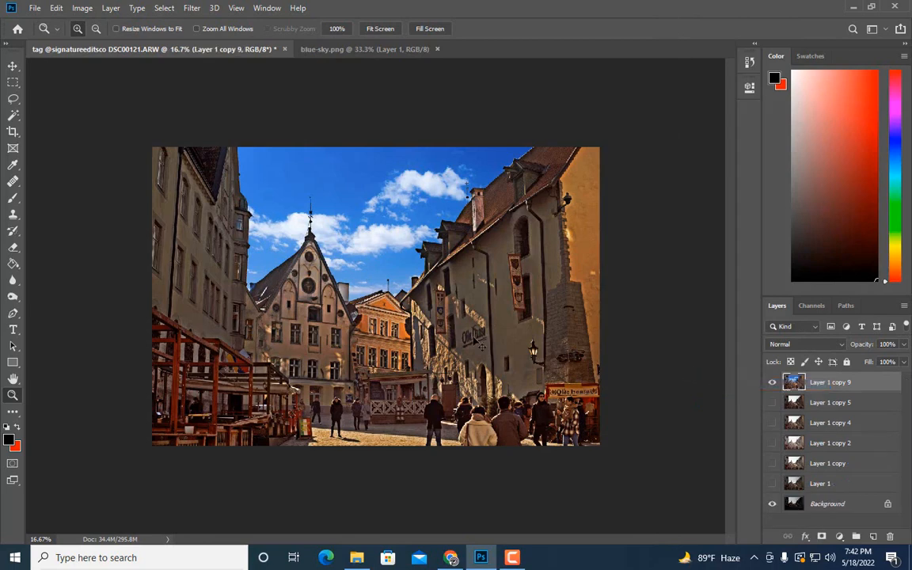
Duplicate the merged street-and-sky layer and apply Brightness/Contrast to the copy with brightness 70 and contrast 40
key(ctrl+j)
click(83, 8)
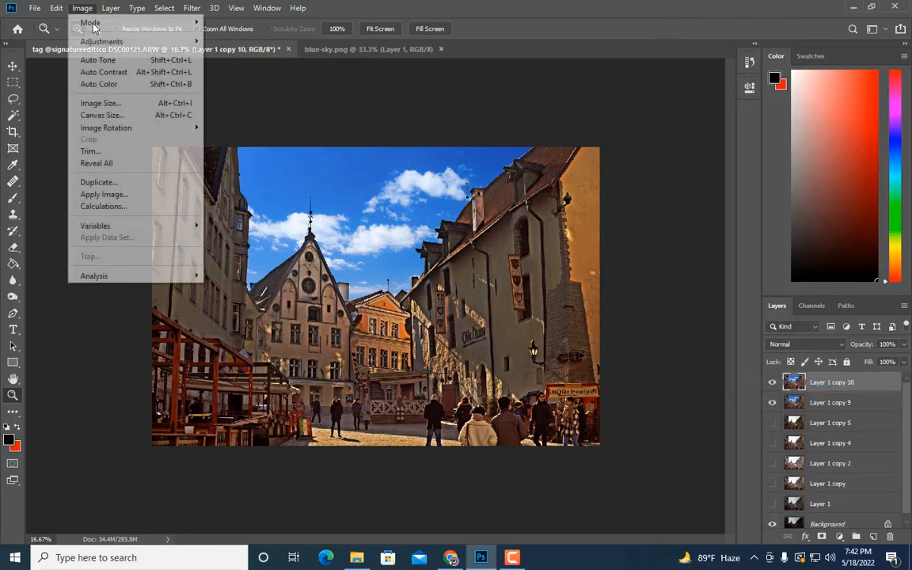
mouse_move(103, 39)
click(245, 39)
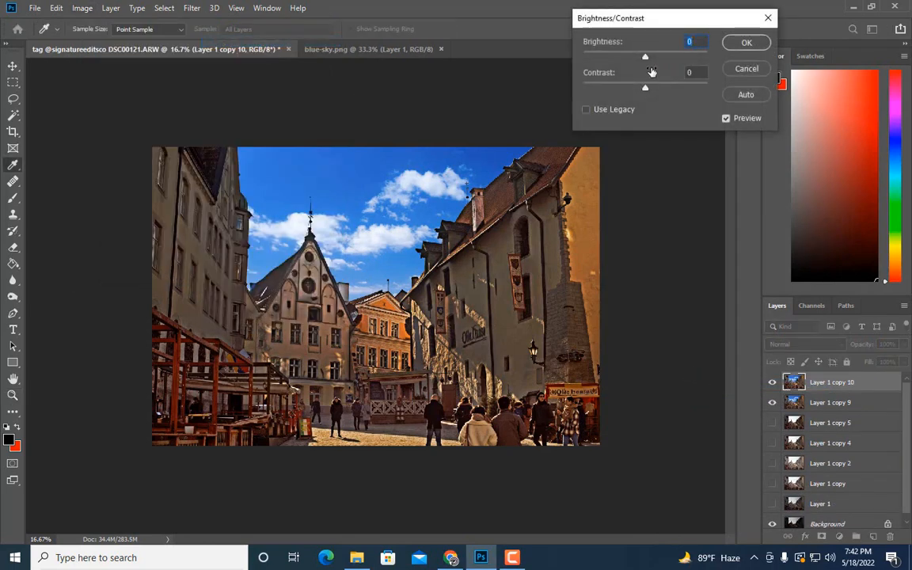
drag(646, 57, 671, 61)
click(670, 87)
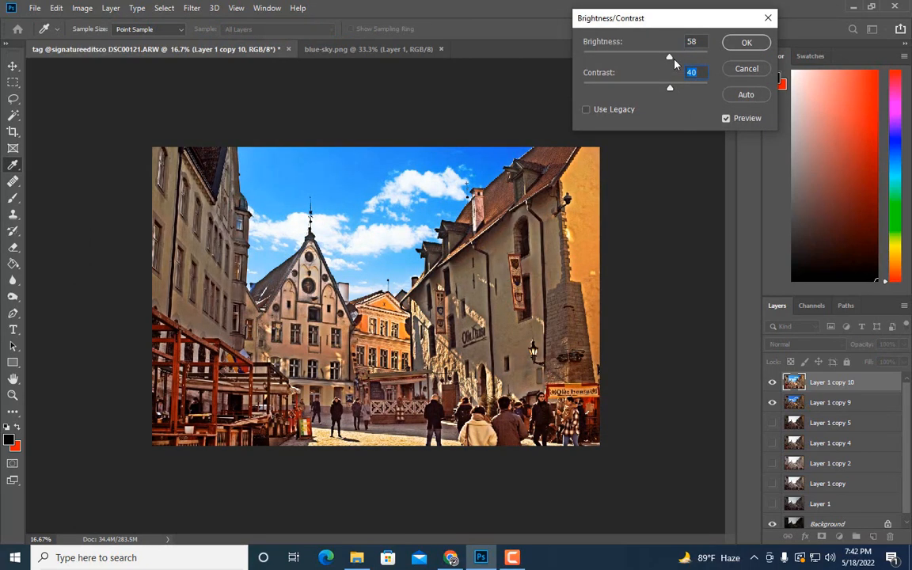
click(675, 57)
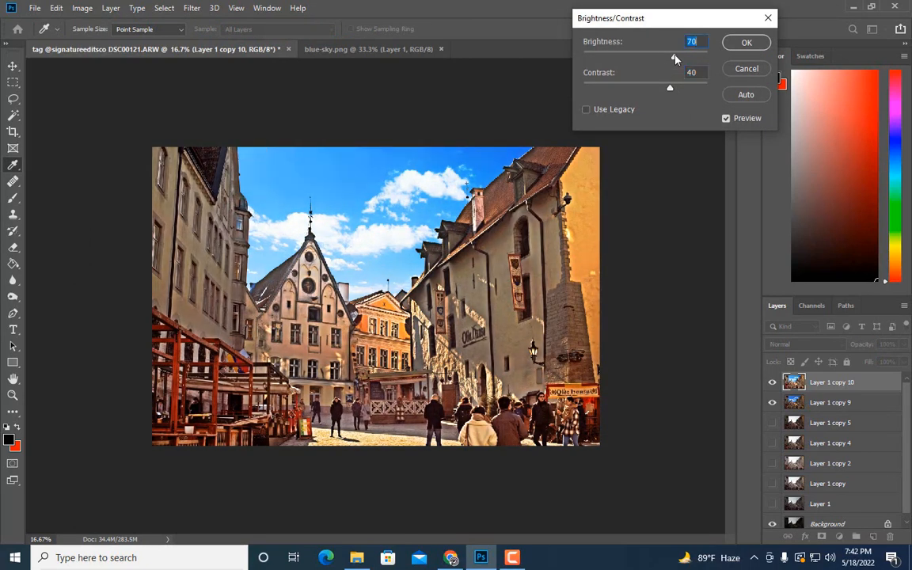
click(747, 42)
key(z)
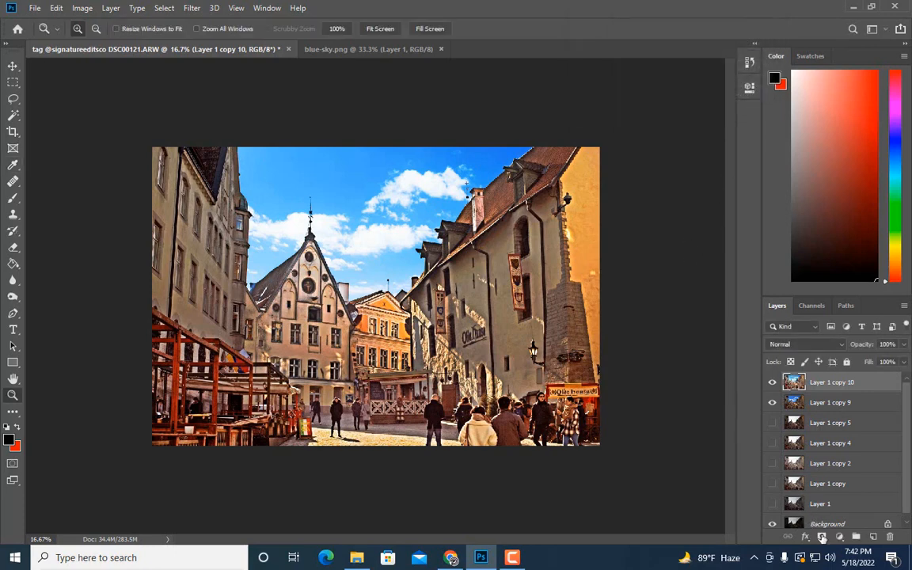
Add a layer mask to Layer 1 copy 10 and fill the whole mask with black
click(822, 538)
key(ctrl+a)
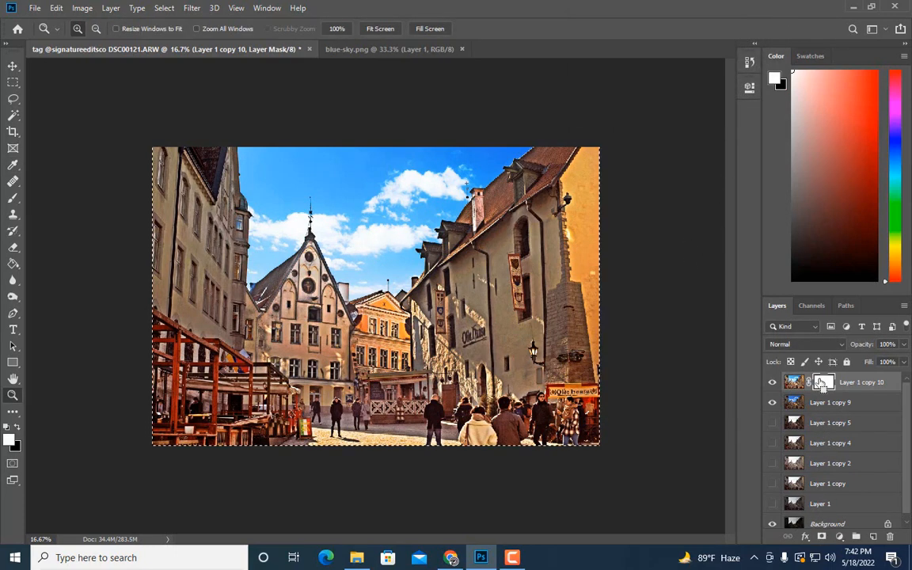
key(Delete)
Paint the mask white with a soft 700 px brush over the buildings, street and people, and clear the selection
key(b)
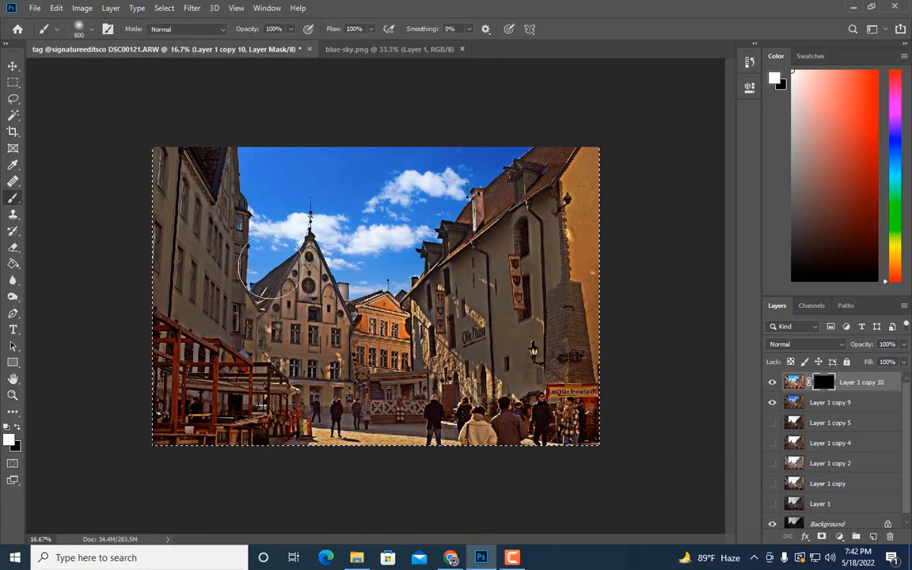
mouse_move(252, 249)
mouse_down()
mouse_move(236, 320)
mouse_move(226, 324)
mouse_move(214, 244)
mouse_move(223, 154)
mouse_move(198, 234)
mouse_move(203, 286)
mouse_move(247, 290)
mouse_move(309, 273)
mouse_move(265, 300)
mouse_move(293, 313)
mouse_move(368, 321)
mouse_move(388, 293)
mouse_move(416, 281)
mouse_move(439, 358)
mouse_up()
key(bracketleft)
key(p)
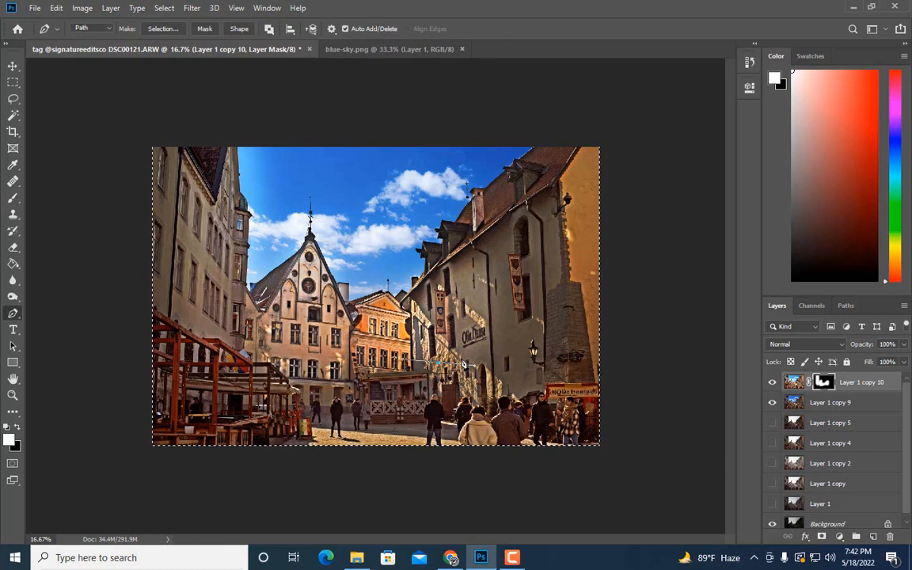
click(13, 197)
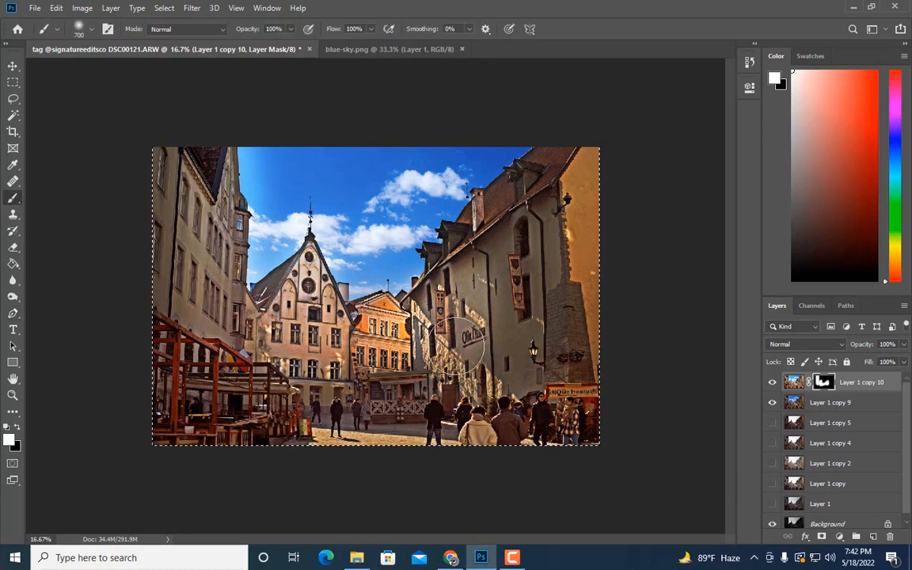
mouse_move(436, 365)
mouse_down()
mouse_move(499, 361)
mouse_move(516, 202)
mouse_move(456, 254)
mouse_move(555, 162)
mouse_move(552, 152)
mouse_move(524, 201)
mouse_move(535, 290)
mouse_move(530, 348)
mouse_move(534, 358)
mouse_move(561, 352)
mouse_move(528, 202)
mouse_move(584, 156)
mouse_move(593, 322)
mouse_move(600, 237)
mouse_move(581, 353)
mouse_move(566, 346)
mouse_move(519, 366)
mouse_move(497, 353)
mouse_move(489, 368)
mouse_move(434, 322)
mouse_move(377, 407)
mouse_move(340, 408)
mouse_move(360, 419)
mouse_move(591, 423)
mouse_move(559, 402)
mouse_move(442, 408)
mouse_move(507, 360)
mouse_move(504, 399)
mouse_move(427, 432)
mouse_move(332, 406)
mouse_move(267, 470)
mouse_move(214, 469)
mouse_move(259, 443)
mouse_move(255, 433)
mouse_move(199, 413)
mouse_move(143, 365)
mouse_move(166, 355)
mouse_move(279, 407)
mouse_move(228, 442)
mouse_move(308, 451)
mouse_move(298, 456)
mouse_move(403, 455)
mouse_move(388, 394)
mouse_move(318, 388)
mouse_move(390, 398)
mouse_move(484, 377)
mouse_up()
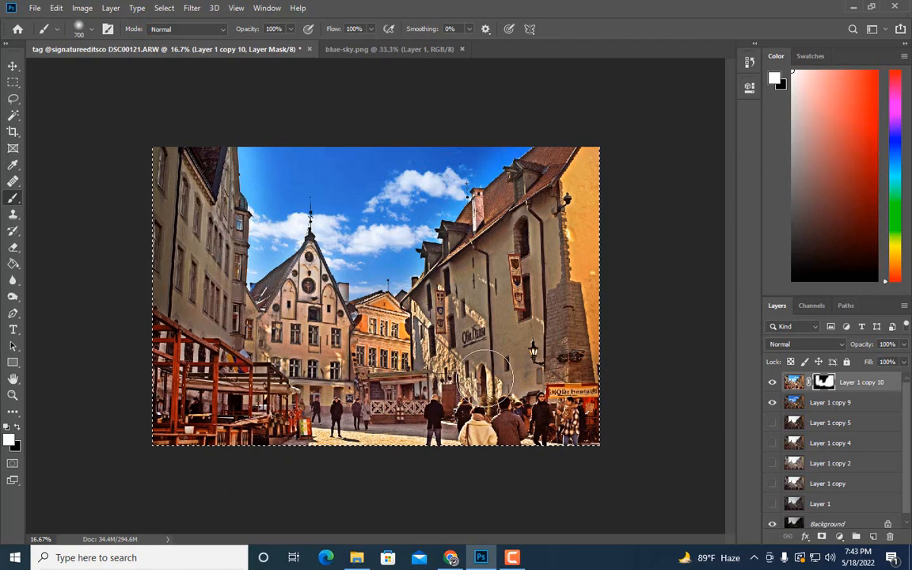
mouse_move(496, 427)
mouse_down()
mouse_move(637, 444)
mouse_move(645, 418)
mouse_move(464, 466)
mouse_move(408, 468)
mouse_move(333, 444)
mouse_move(177, 361)
mouse_move(145, 328)
mouse_up()
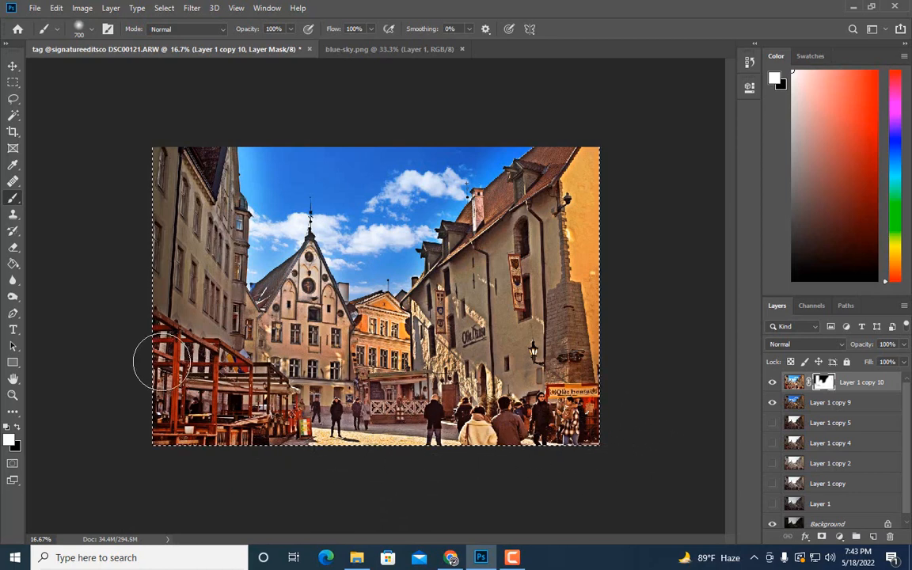
key(ctrl+minus)
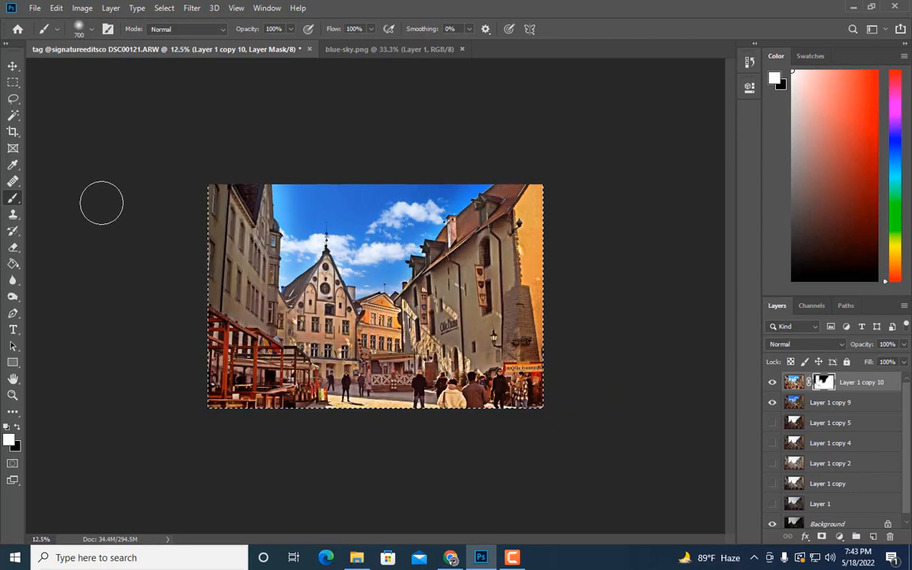
click(12, 83)
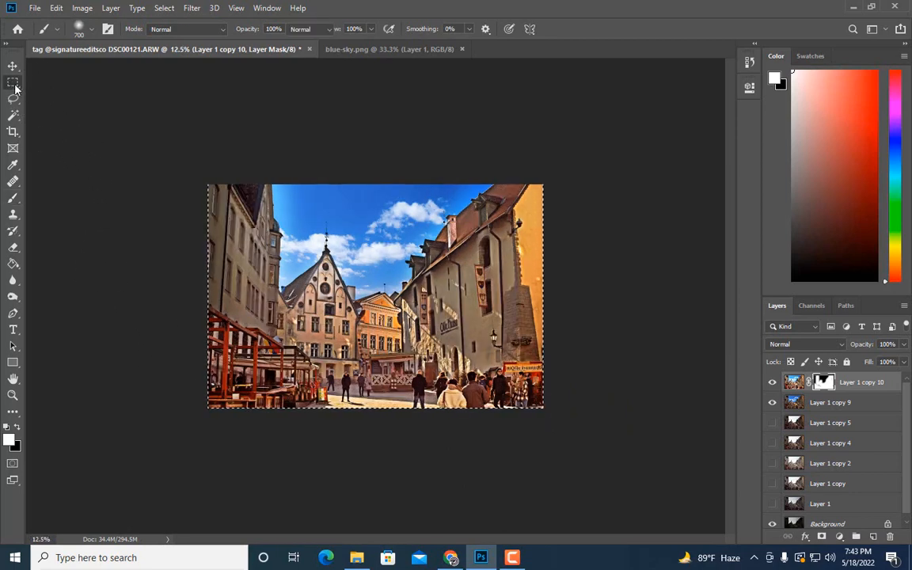
click(98, 306)
click(13, 395)
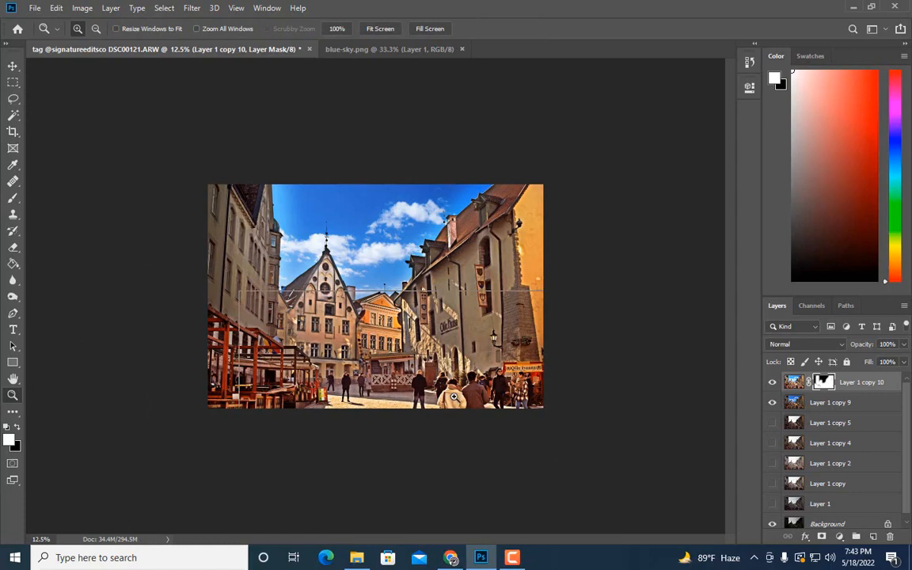
click(560, 372)
Compare the photo with and without the masked brightening layer and set that layer's opacity to 91%
click(773, 383)
click(773, 383)
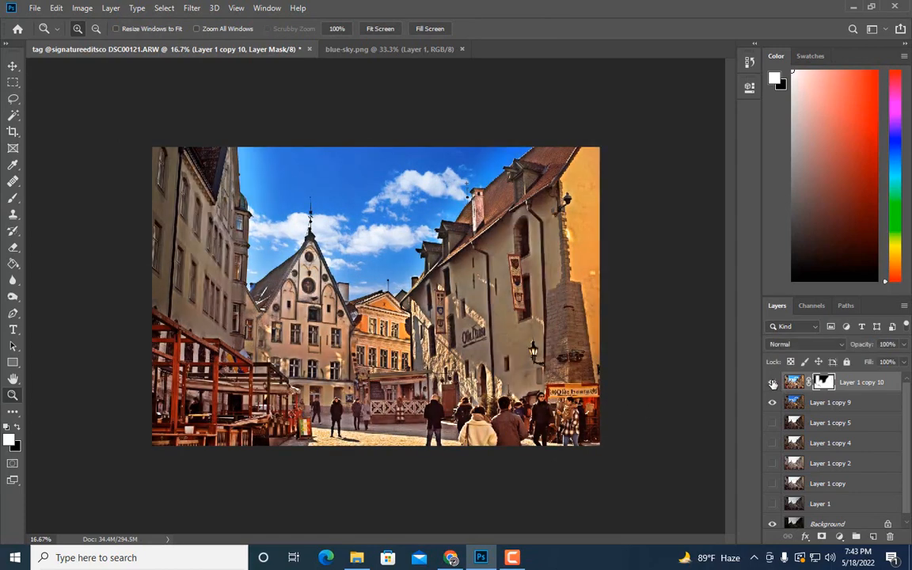
click(773, 383)
click(773, 383)
click(773, 382)
click(773, 383)
drag(903, 346, 889, 362)
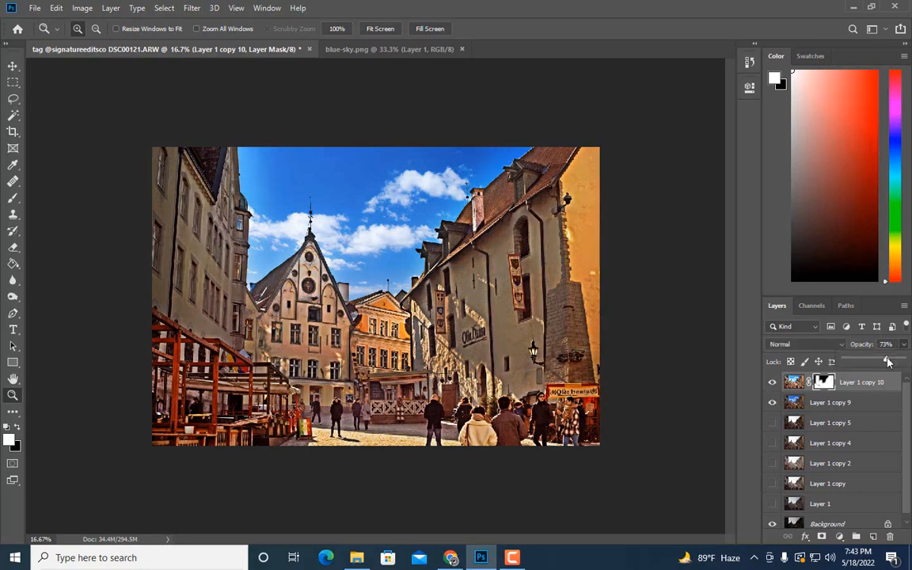
drag(897, 362, 899, 362)
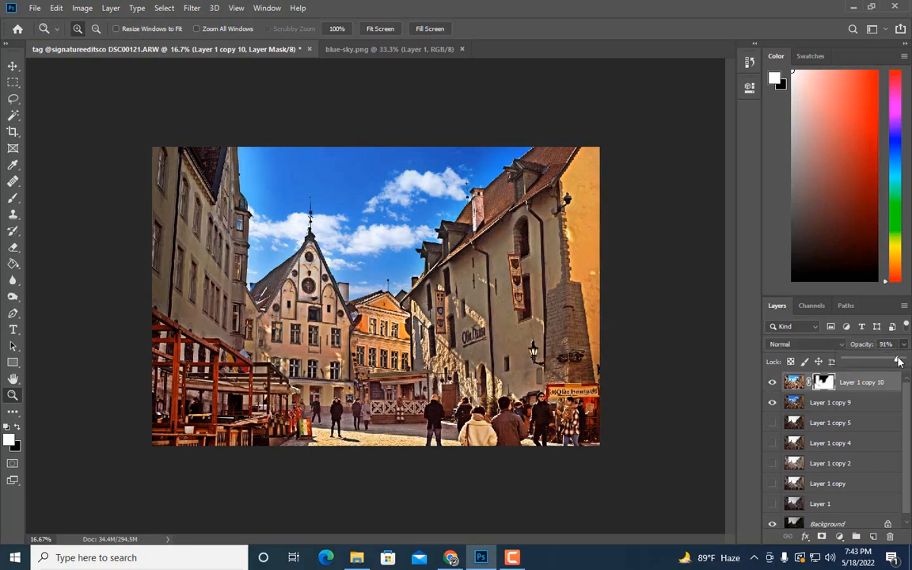
Merge the masked Layer 1 copy 10 with a duplicate of Layer 1 copy 9 and compare the photo with the merged layer hidden and shown
click(848, 405)
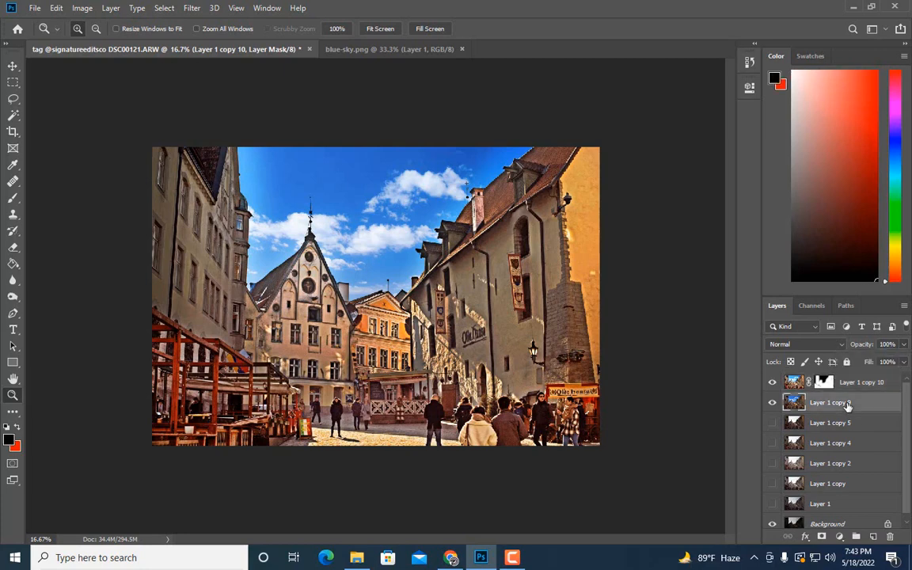
key(ctrl+j)
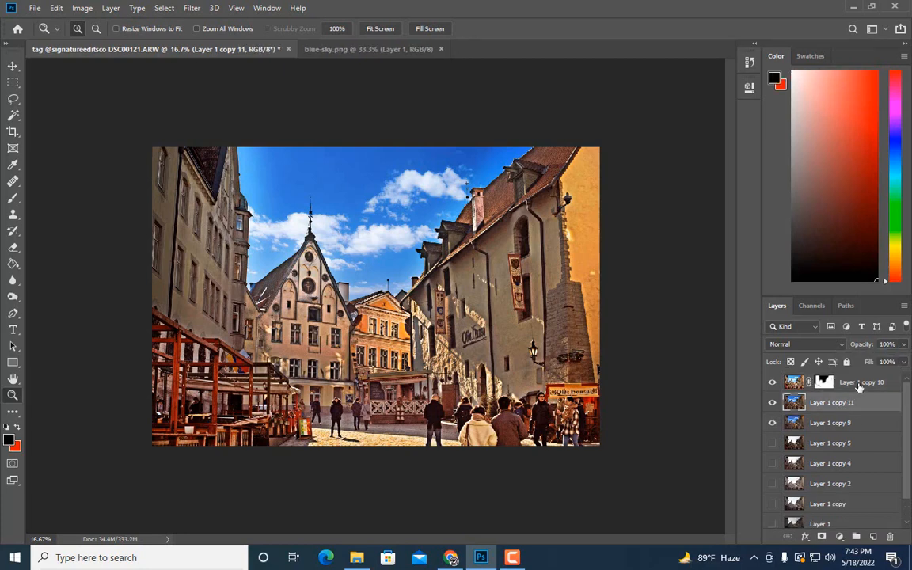
ctrl+click(859, 385)
right_click(859, 385)
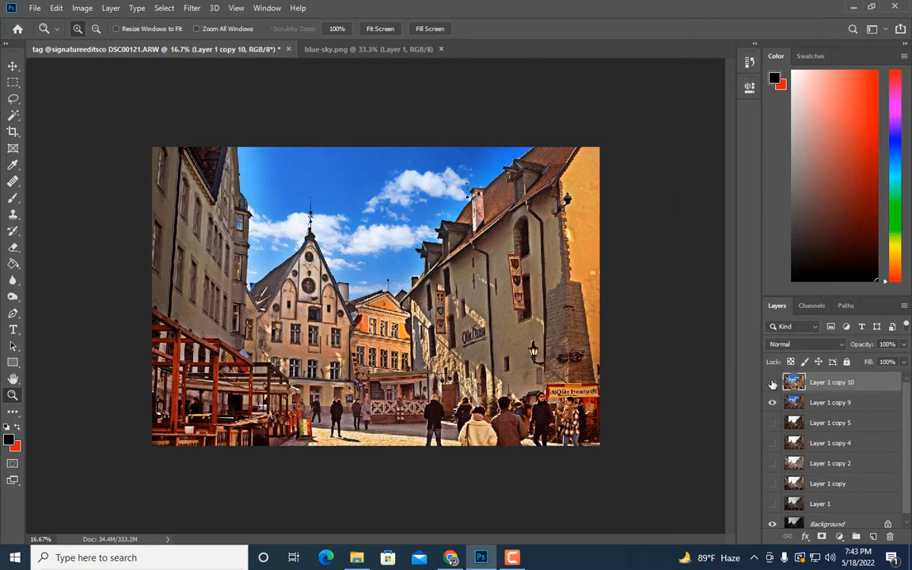
click(772, 381)
click(772, 382)
click(772, 382)
click(772, 382)
click(772, 382)
click(772, 382)
Duplicate the merged Layer 1 copy 10 and apply Selective Color to the copy, setting Black to 5% for the Blacks
key(ctrl+j)
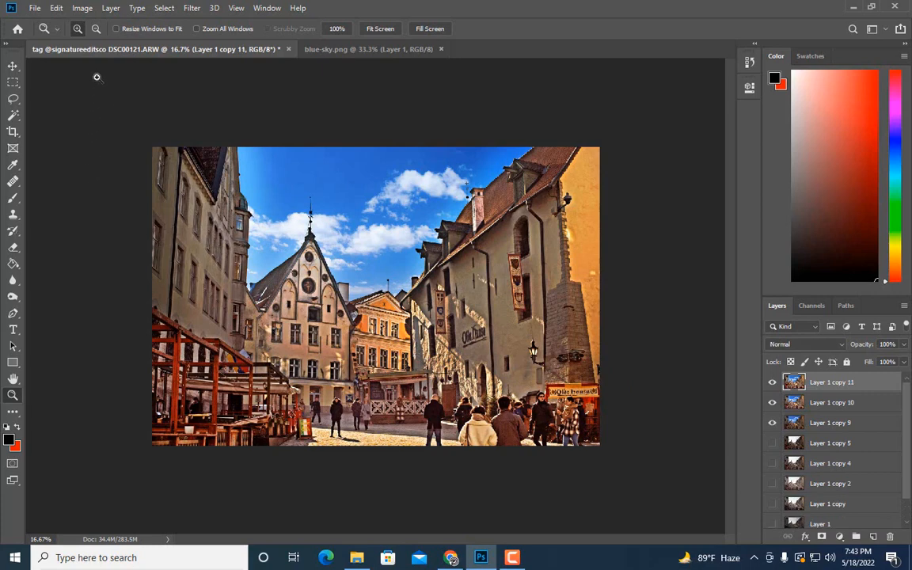
click(82, 8)
mouse_move(97, 42)
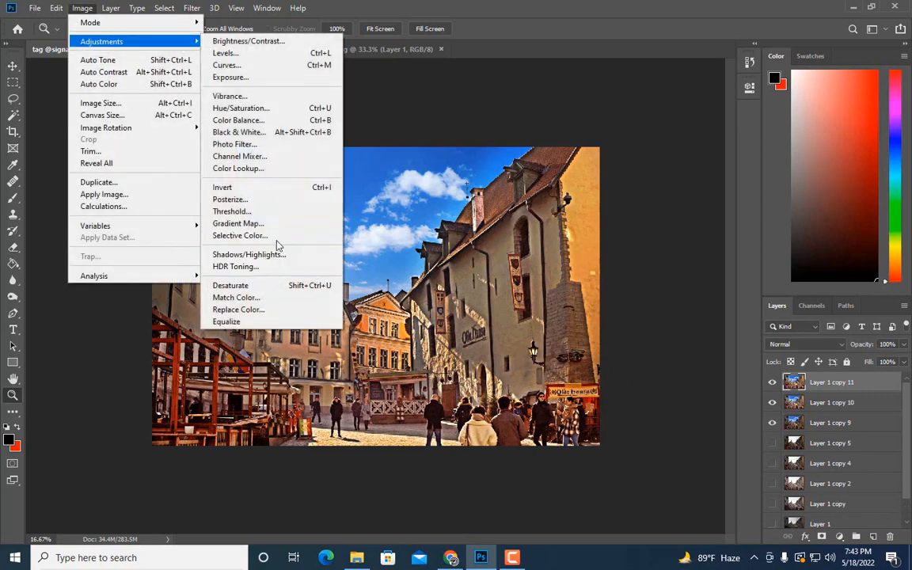
click(248, 216)
click(601, 102)
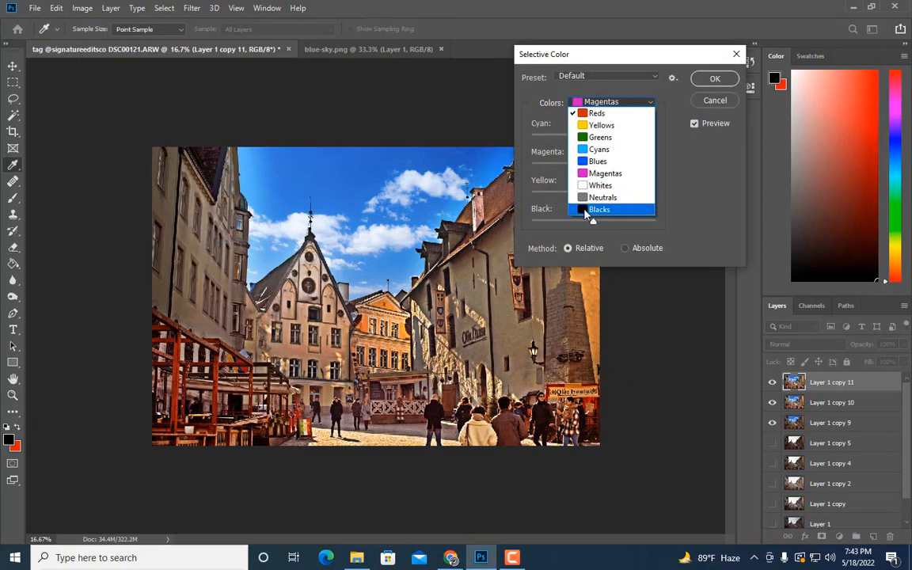
click(611, 208)
text(5)
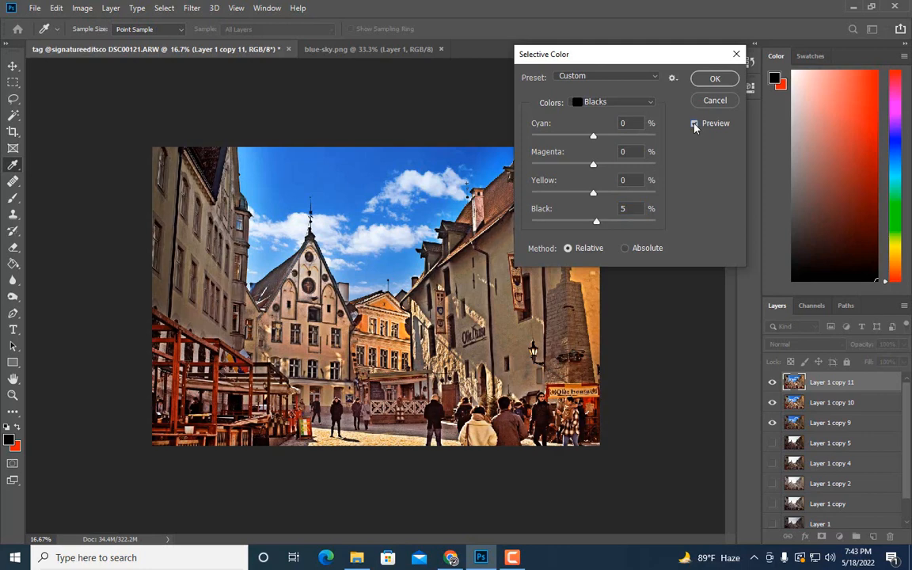
click(717, 79)
key(z)
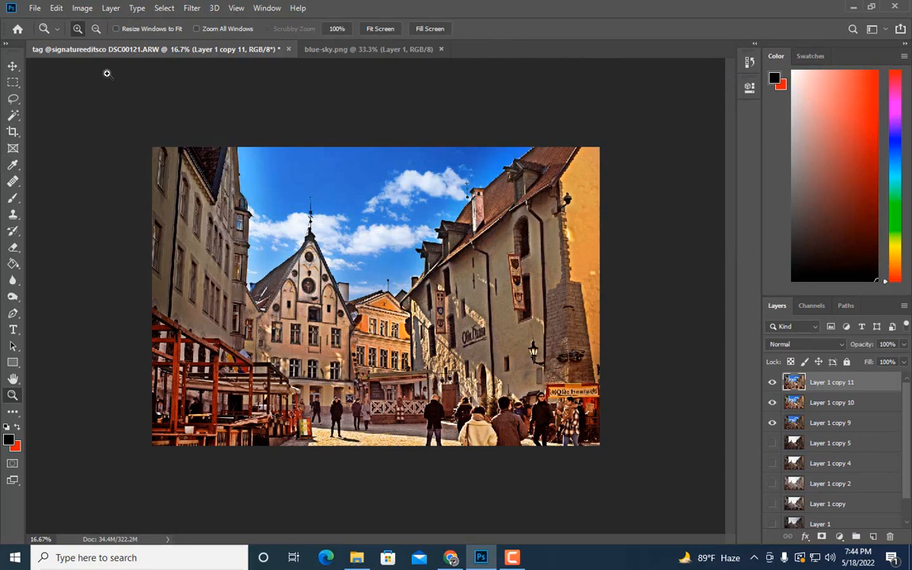
Apply Curves to Layer 1 copy 11, bending the Red channel through input 62, output 52 and input 190, output 194
click(83, 8)
mouse_move(103, 39)
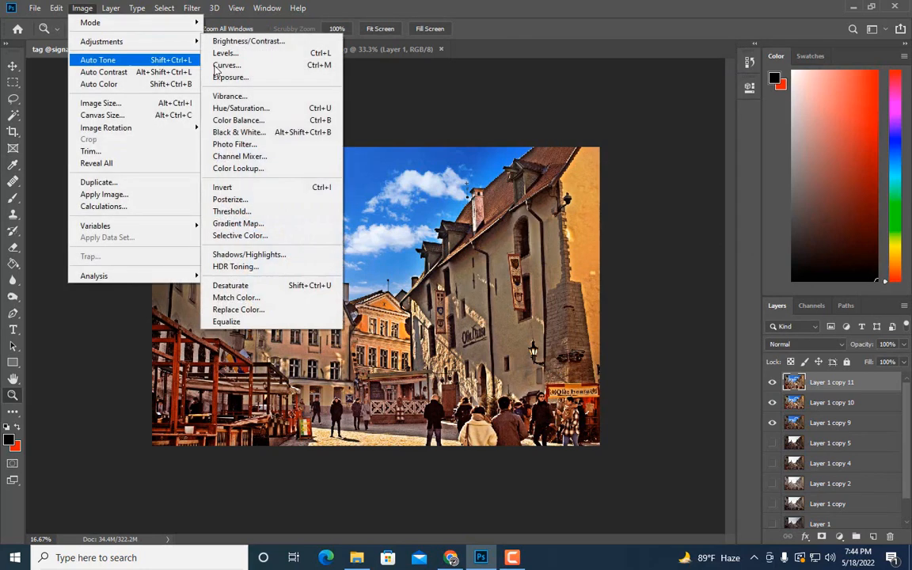
click(228, 66)
drag(557, 68, 682, 45)
click(668, 93)
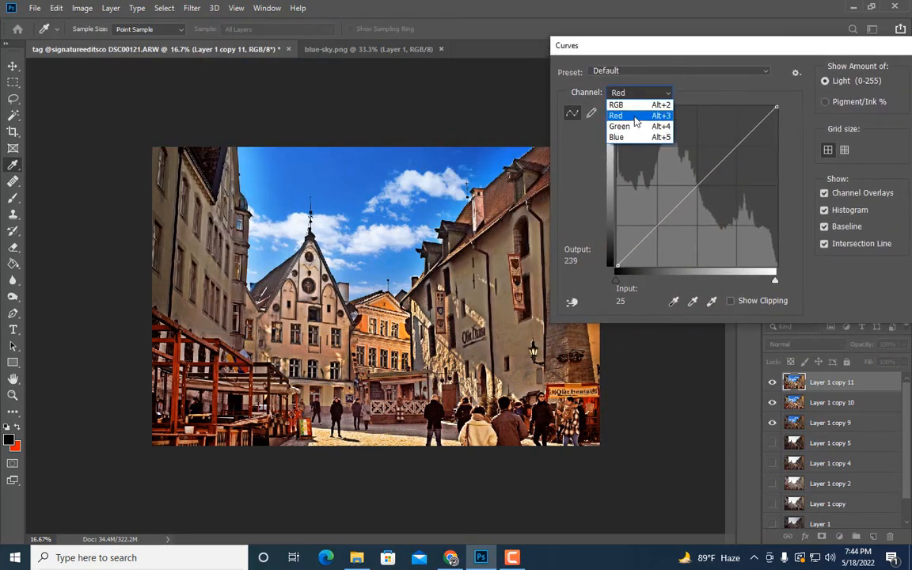
click(633, 115)
click(735, 147)
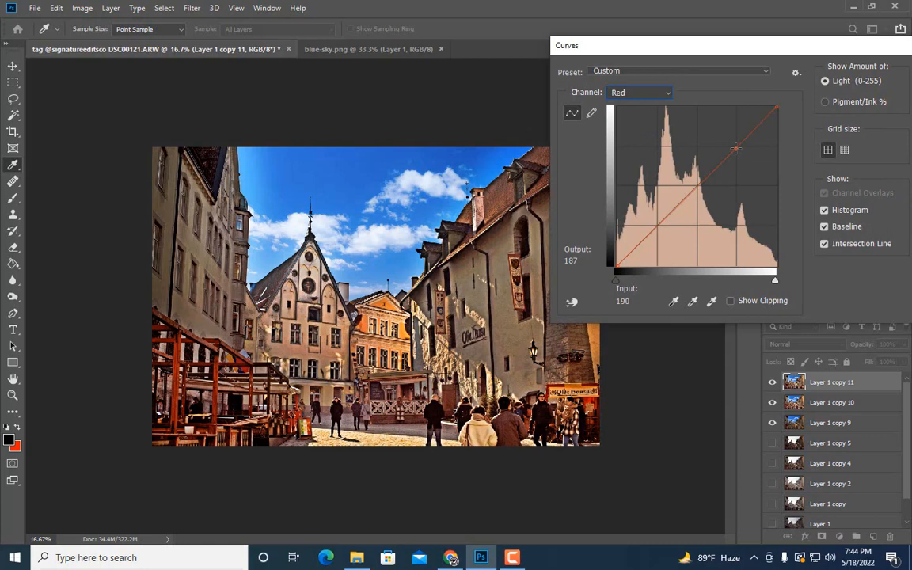
click(657, 228)
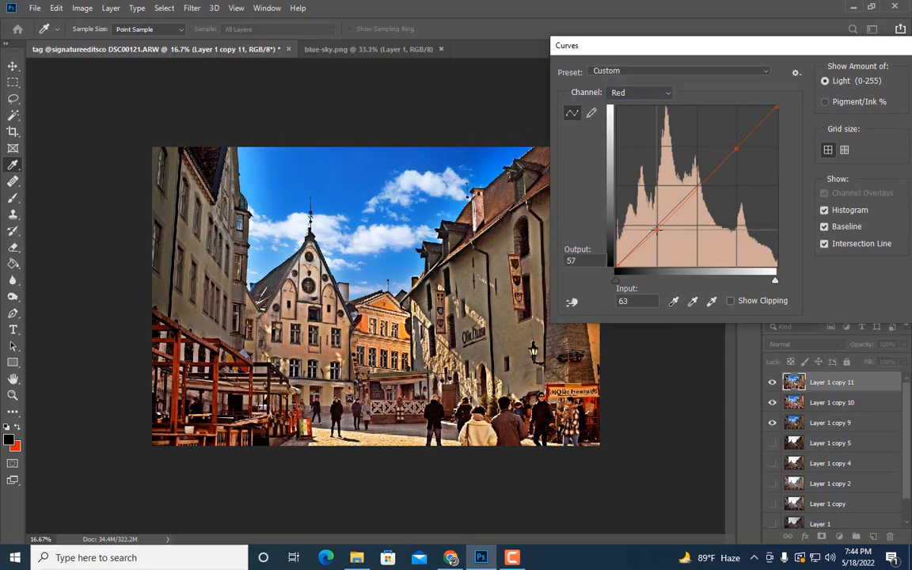
drag(657, 229, 657, 233)
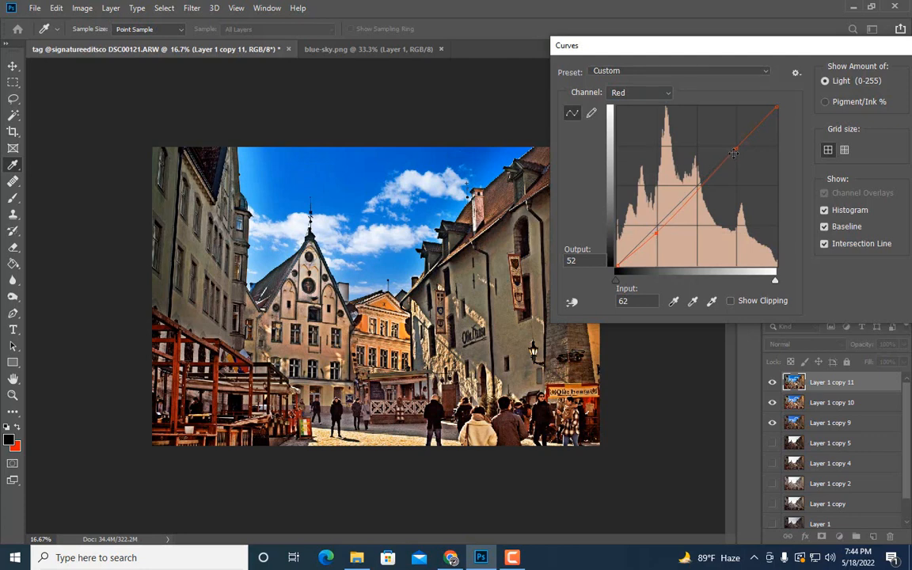
drag(735, 153, 736, 145)
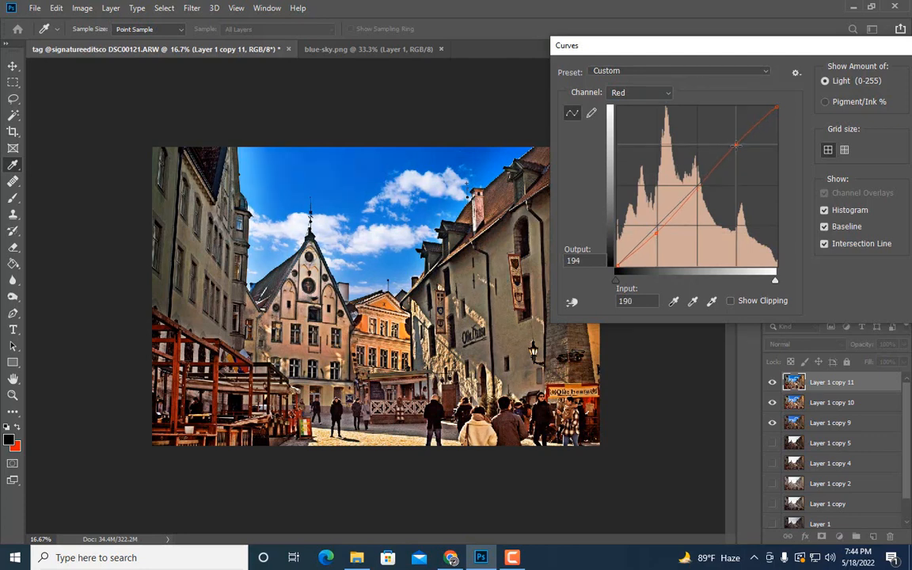
Shape the Green channel curve with points at input 62, output 57 and input 188, output 189
click(667, 94)
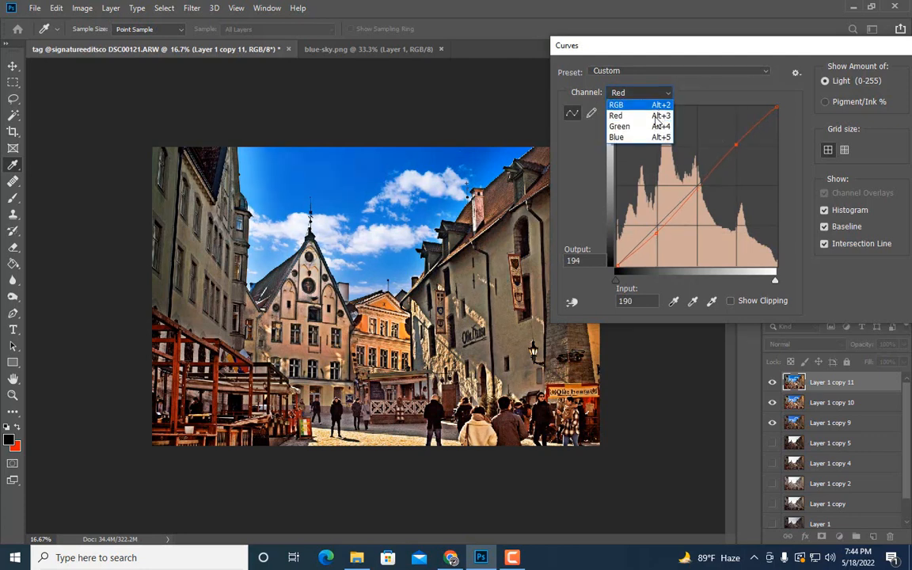
click(632, 127)
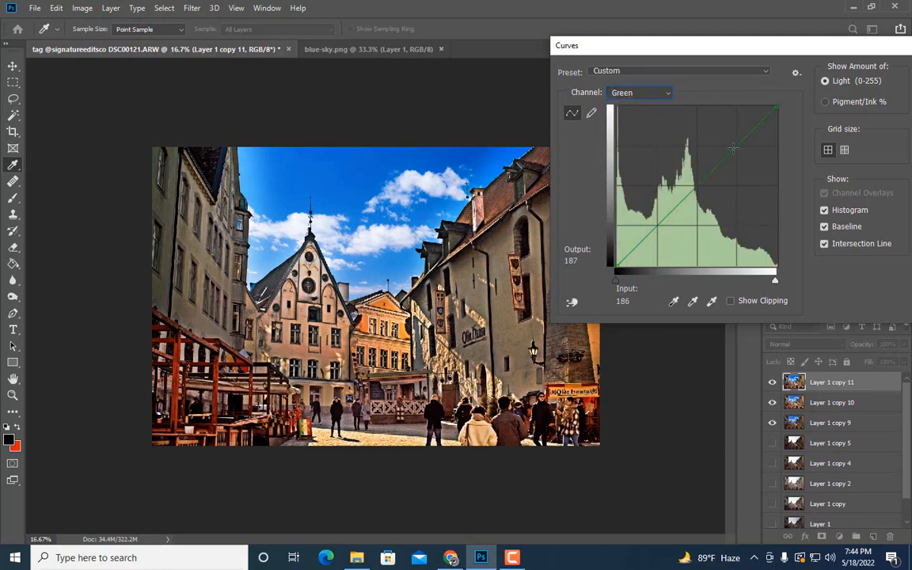
drag(733, 146, 735, 150)
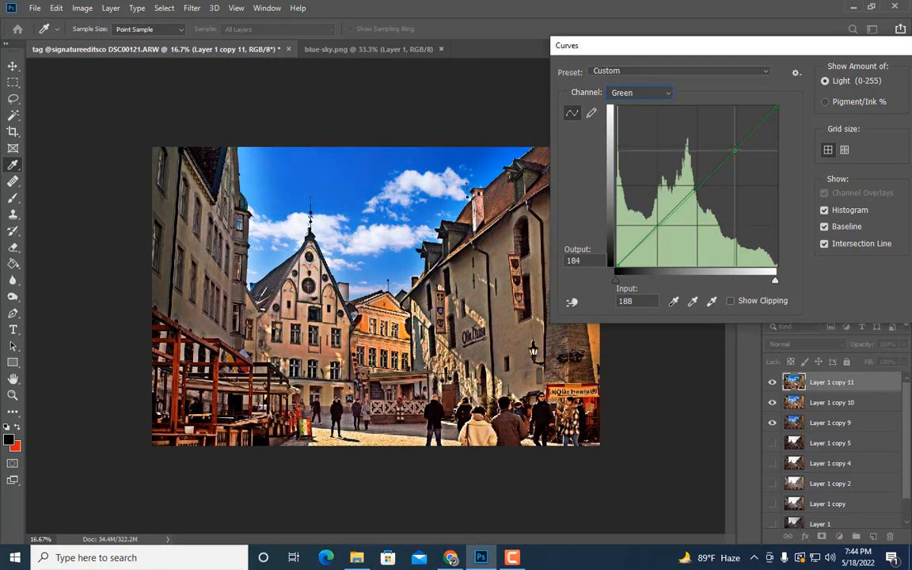
click(655, 229)
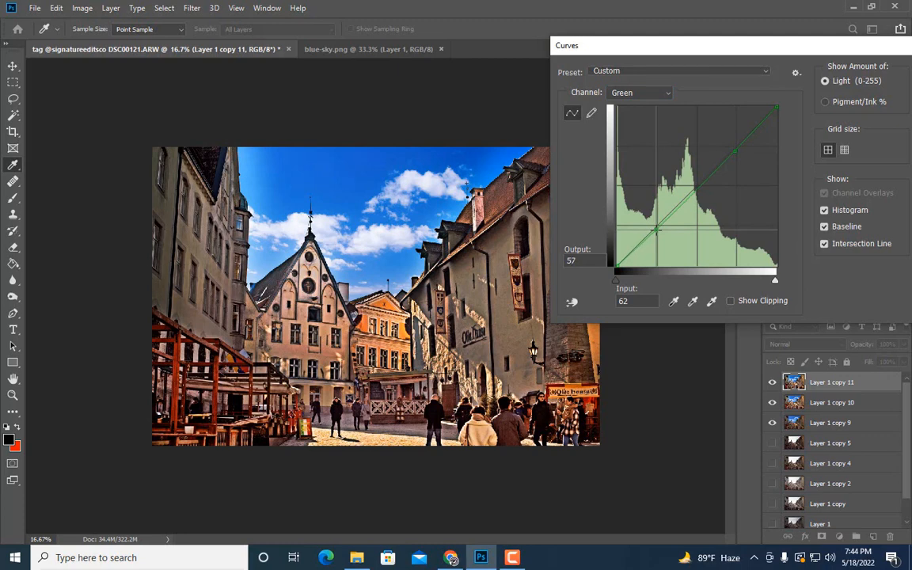
drag(735, 151, 735, 149)
Lower the Blue channel curve at input 187 to output 182 and input 61 to output 51, and apply the Curves adjustment
click(638, 93)
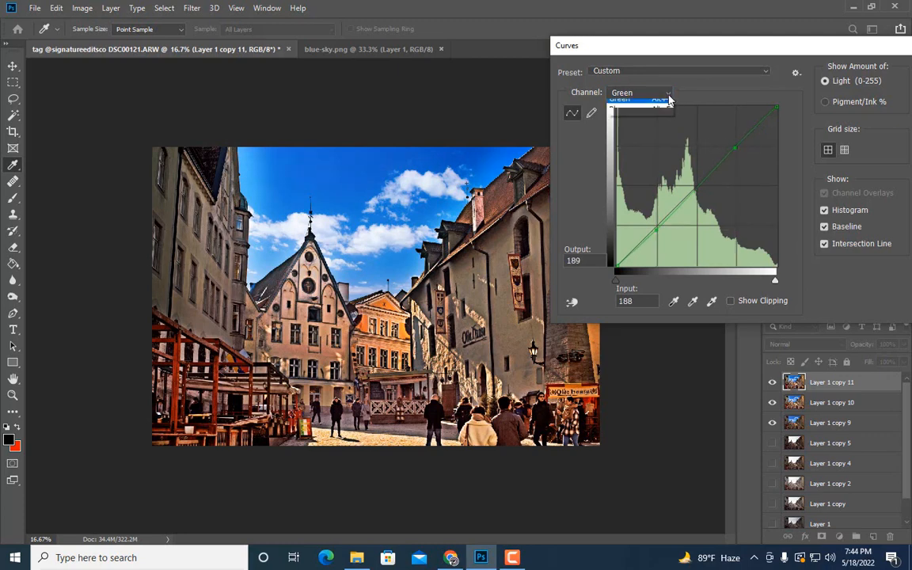
click(626, 139)
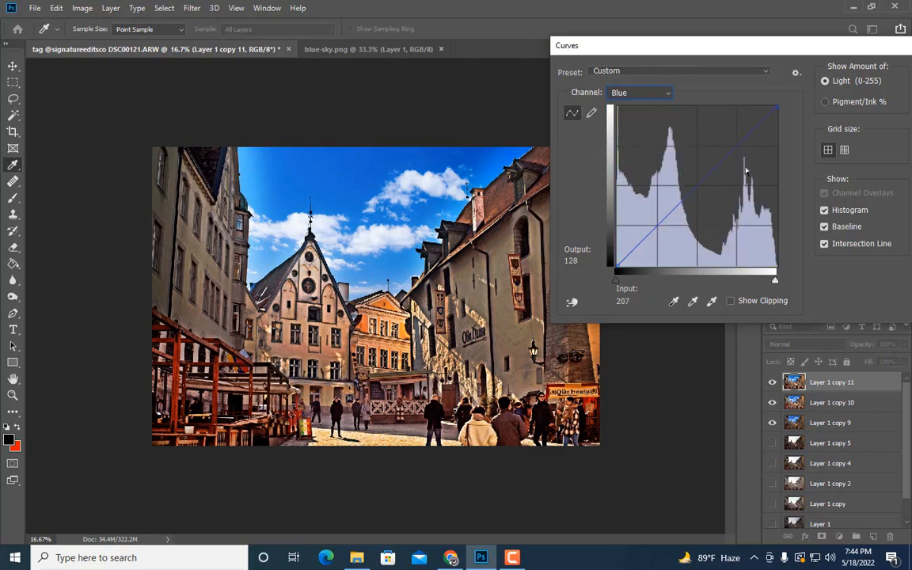
drag(736, 145, 735, 153)
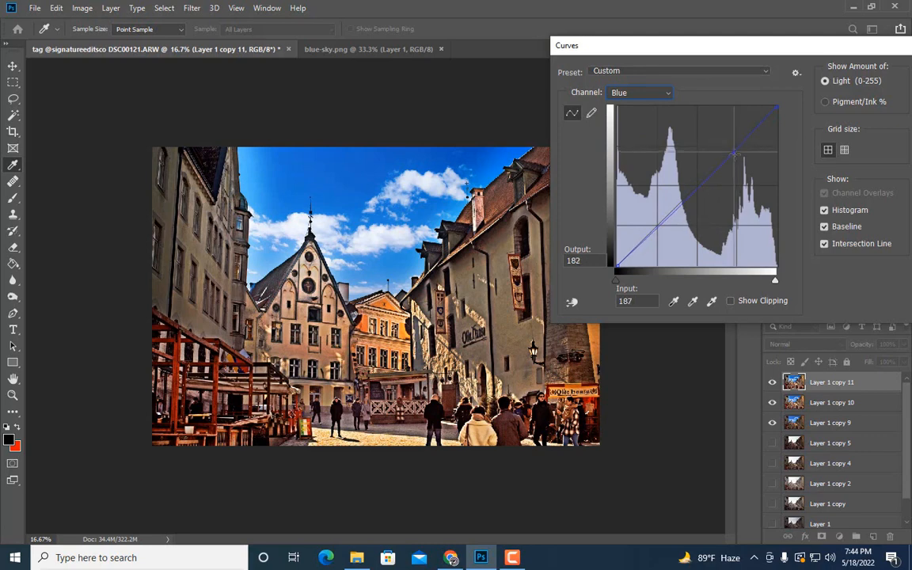
drag(657, 226, 656, 232)
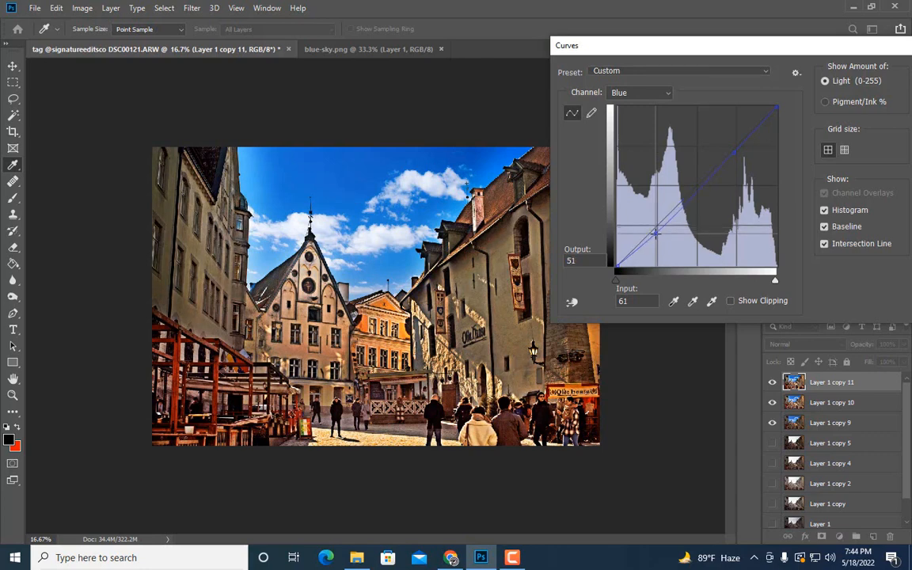
drag(774, 50, 463, 87)
click(648, 113)
Compare the photo with Layer 1 copy 11 hidden and shown
key(z)
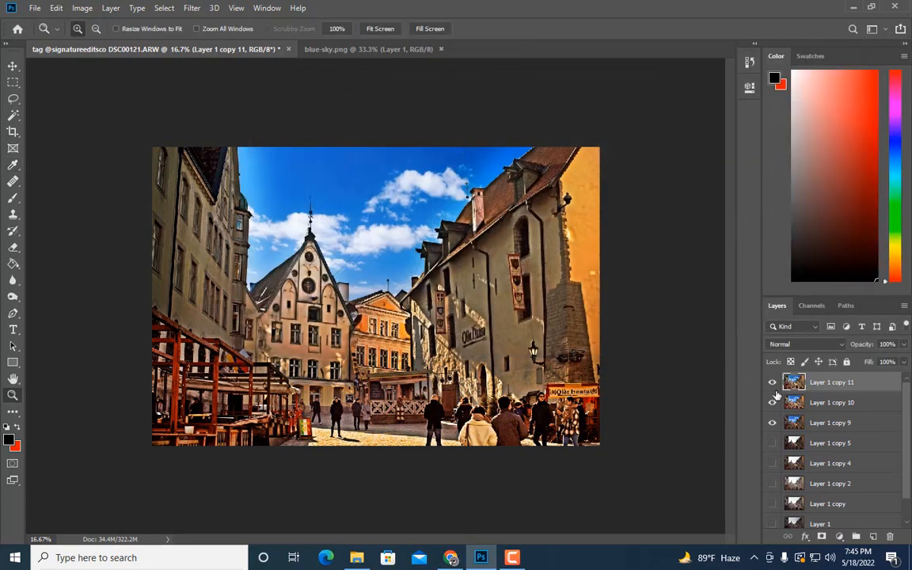
click(771, 384)
click(771, 384)
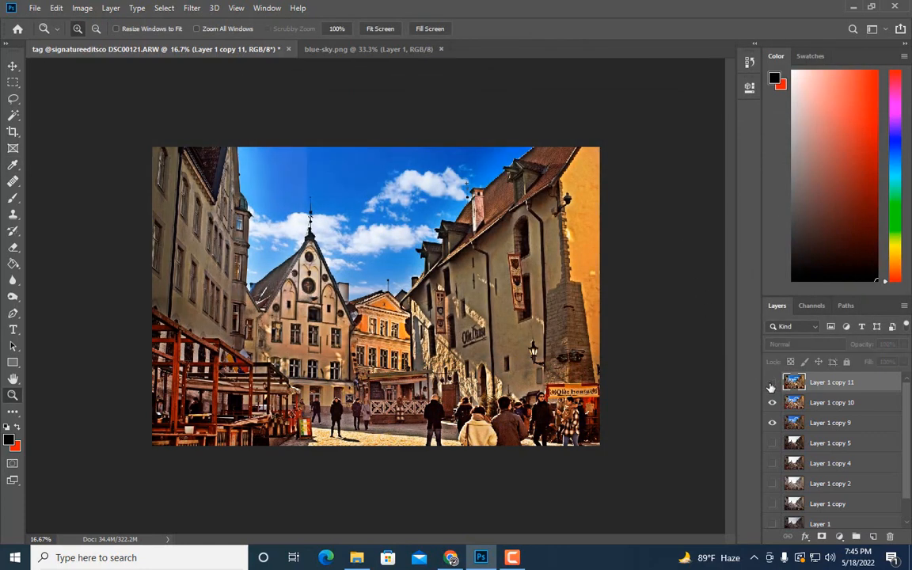